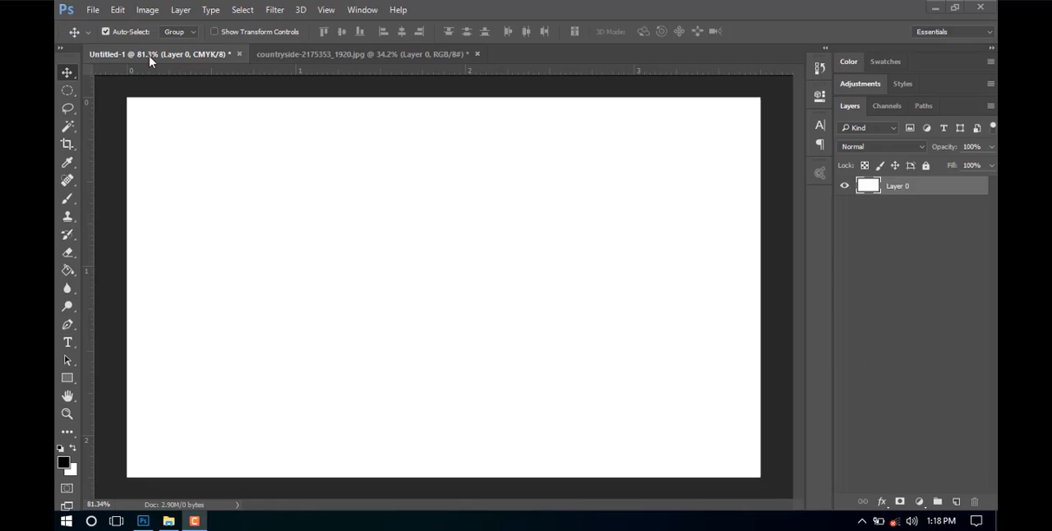
Select the area around the lone tree in the countryside photo with the Rectangular Marquee tool.
click(67, 90)
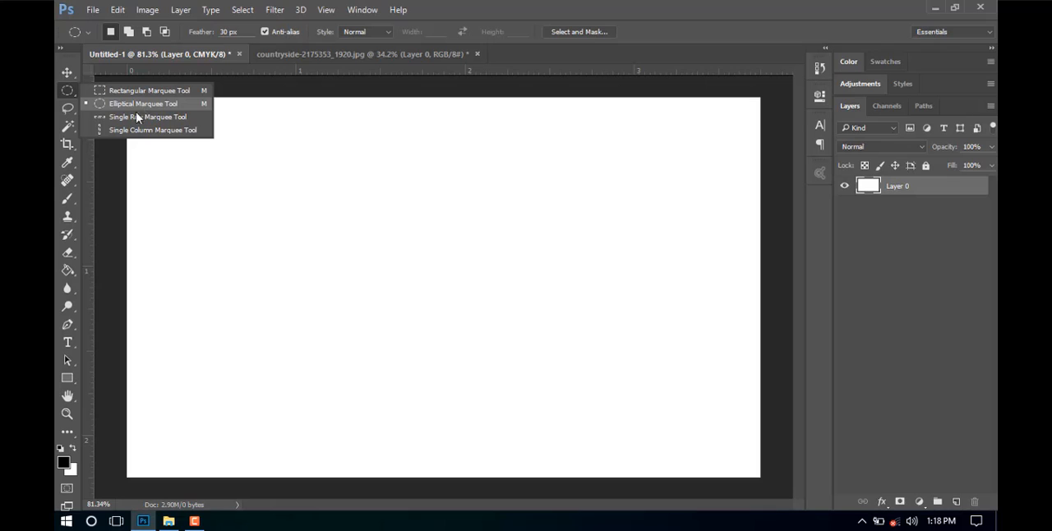
click(473, 4)
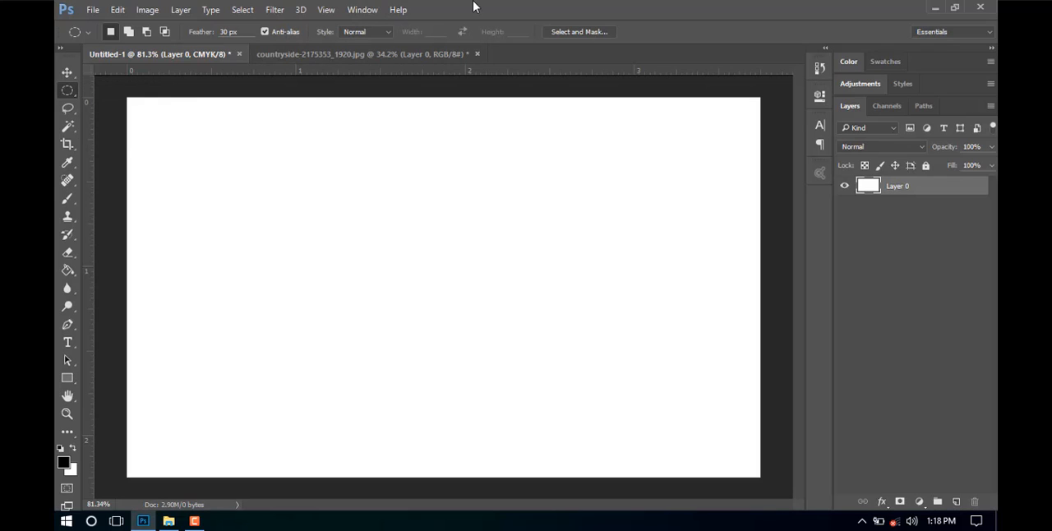
click(333, 55)
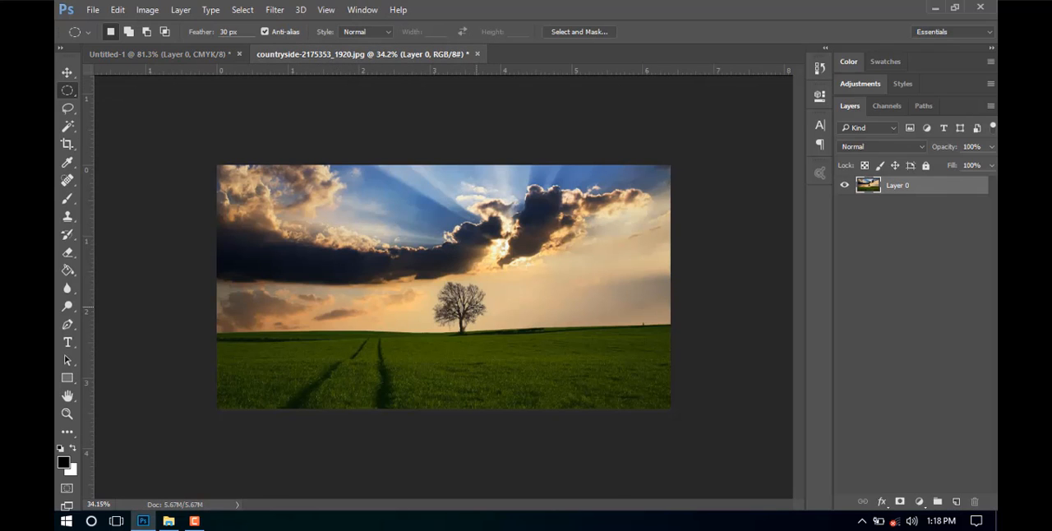
scroll(185, 168, up, 3)
right_click(69, 89)
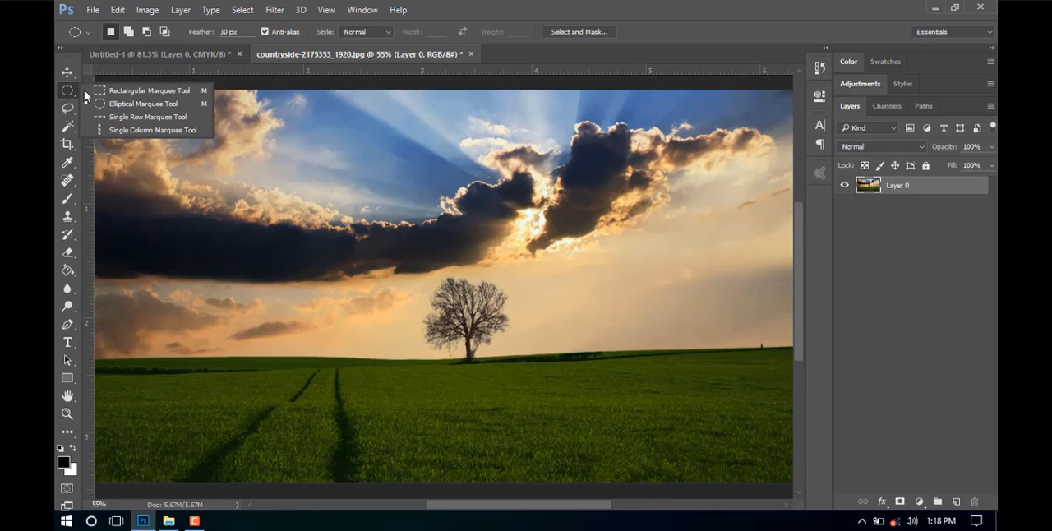
click(115, 91)
scroll(506, 290, up, 1)
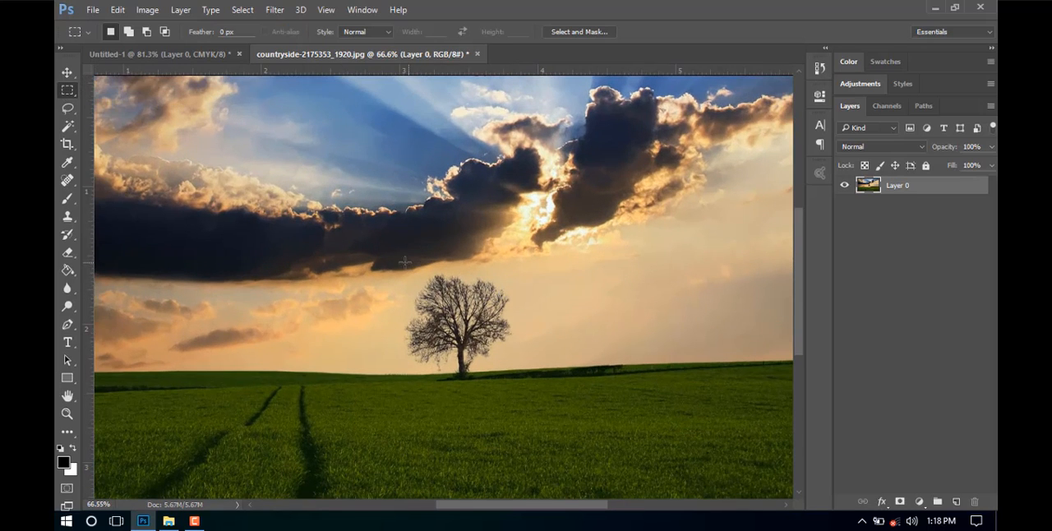
drag(377, 251, 542, 388)
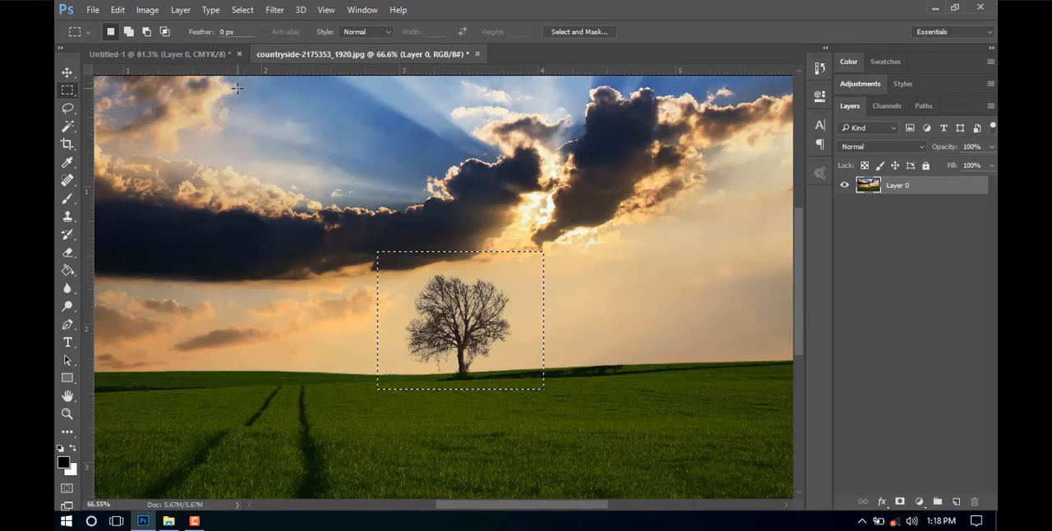
Copy the rectangular selection of the tree and paste it into the Untitled-1 document.
click(119, 10)
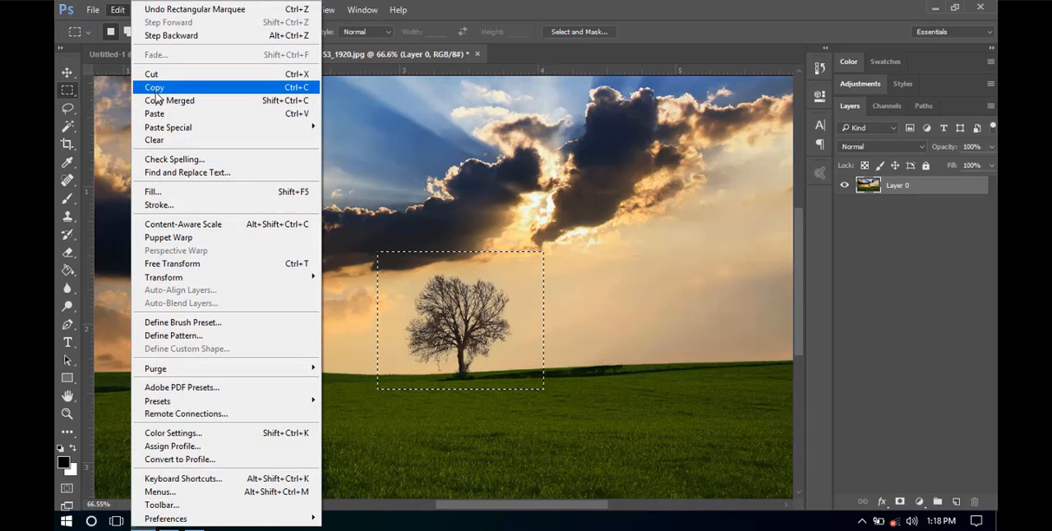
click(287, 89)
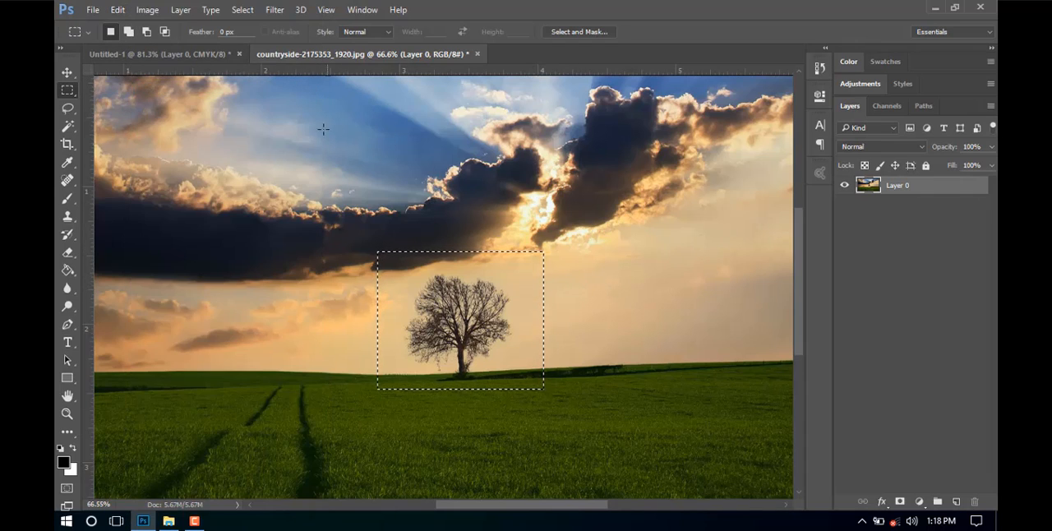
click(197, 52)
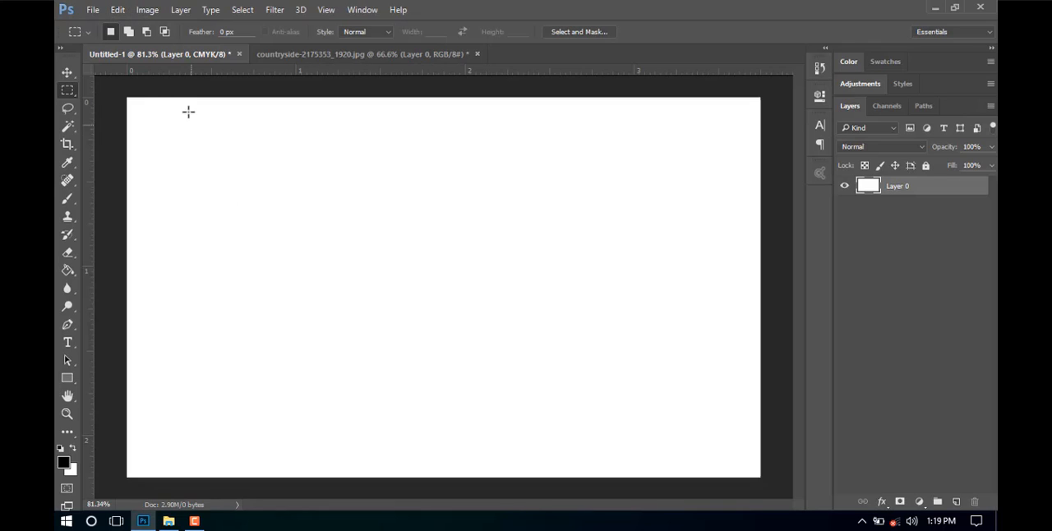
click(117, 9)
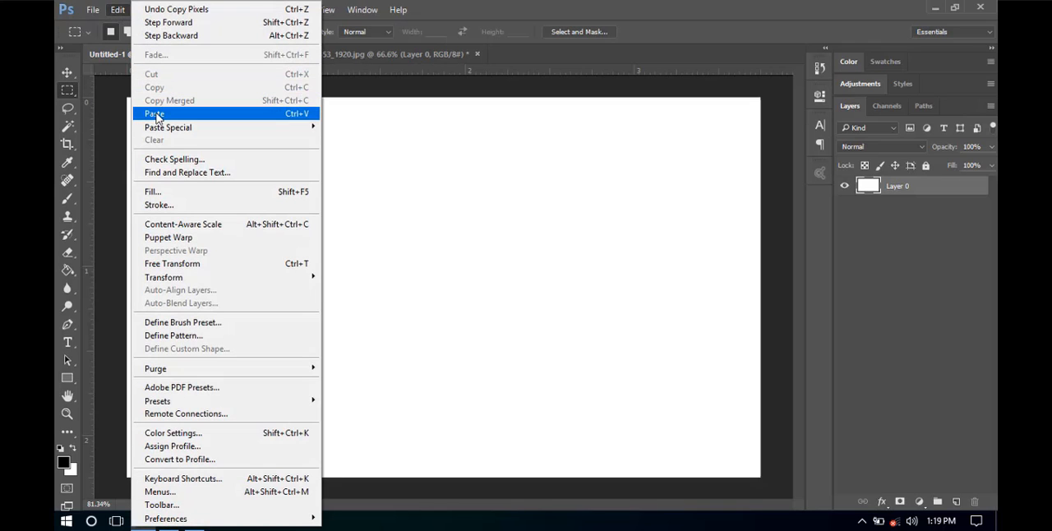
click(236, 115)
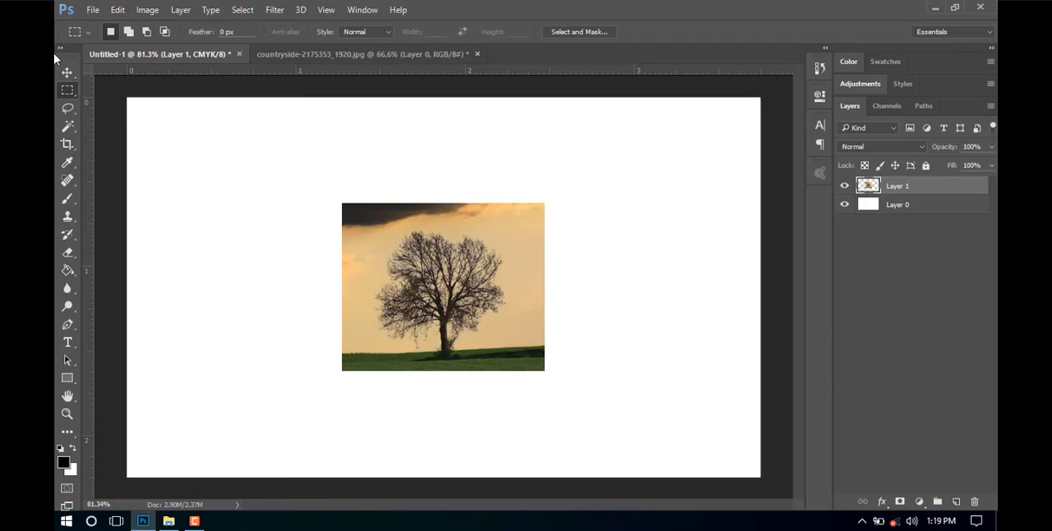
Move the pasted rectangular tree picture into the upper-left corner of the white canvas.
click(67, 72)
drag(429, 263, 379, 232)
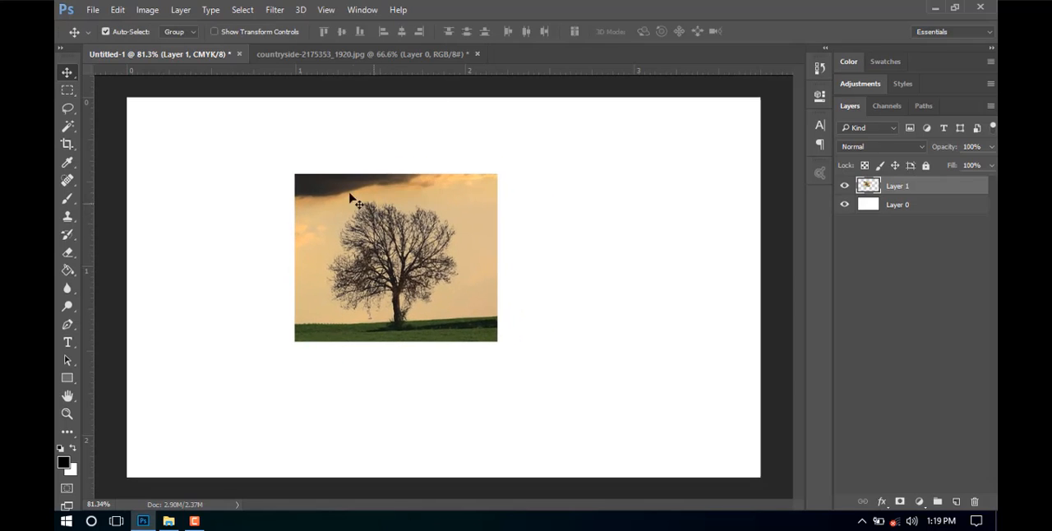
drag(411, 269, 244, 194)
Replace the rectangular selection in the countryside photo with an elliptical one around the tree, and set the marquee feather to 0 px.
click(317, 54)
right_click(68, 90)
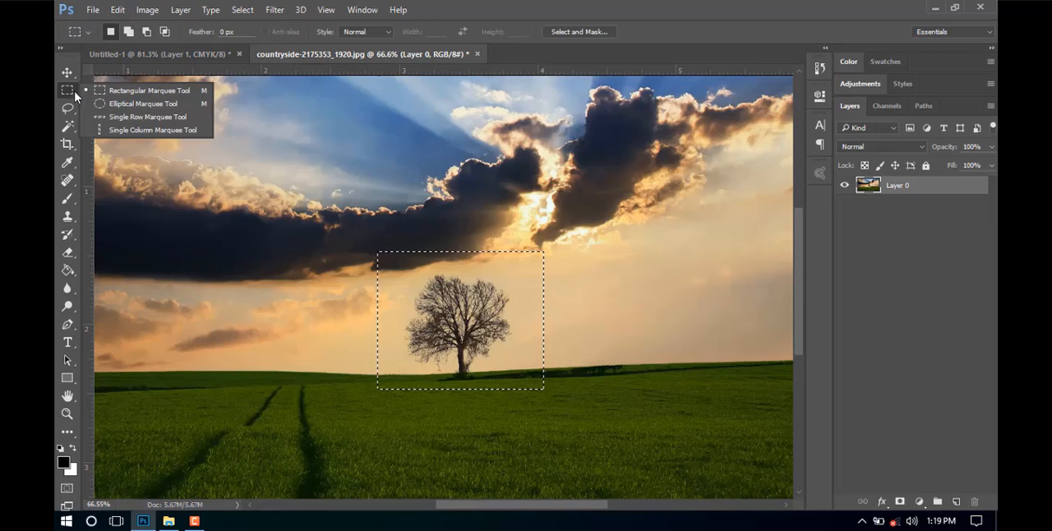
click(123, 102)
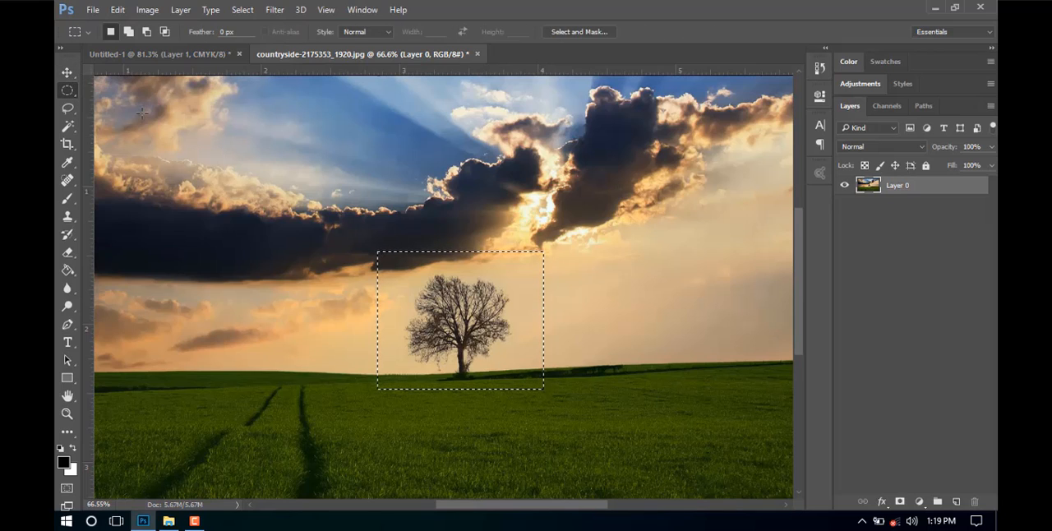
click(497, 345)
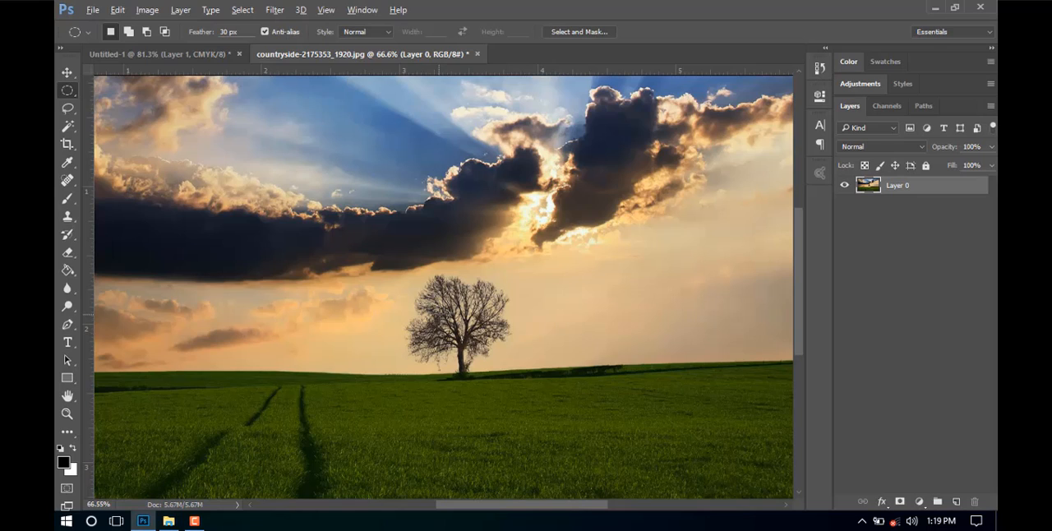
drag(391, 254, 528, 397)
drag(466, 307, 454, 312)
text(0)
key(Return)
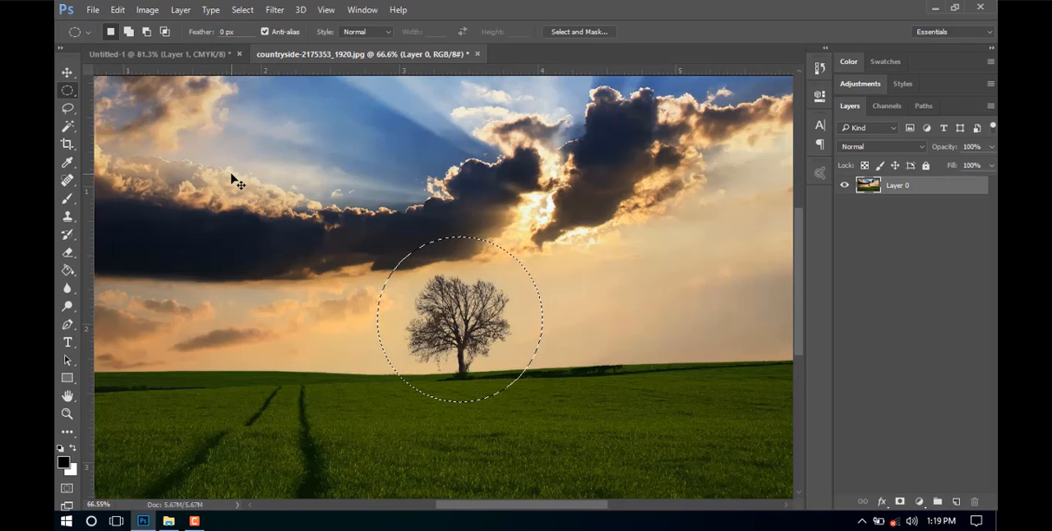
Try copying the circular tree selection into Untitled-1, and undo the paste.
click(118, 9)
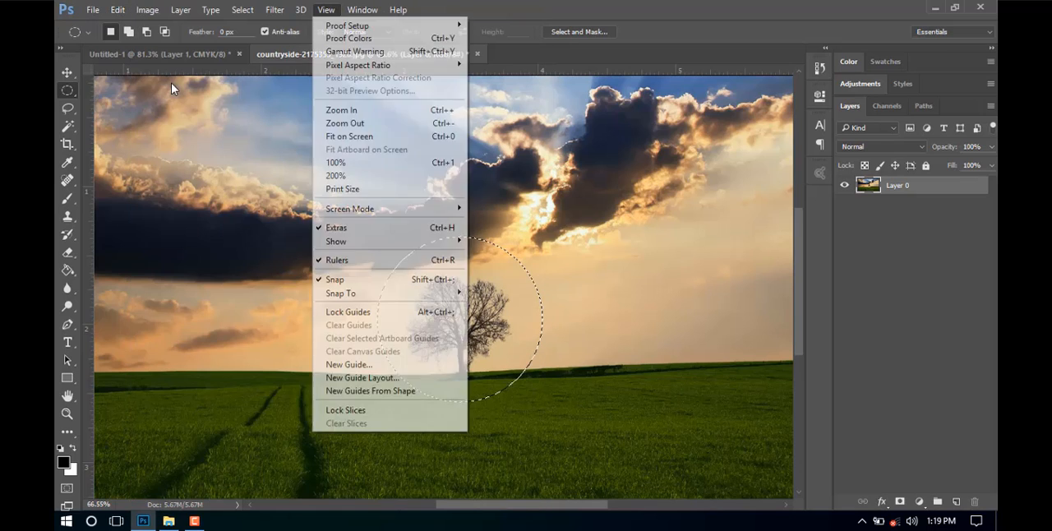
click(589, 9)
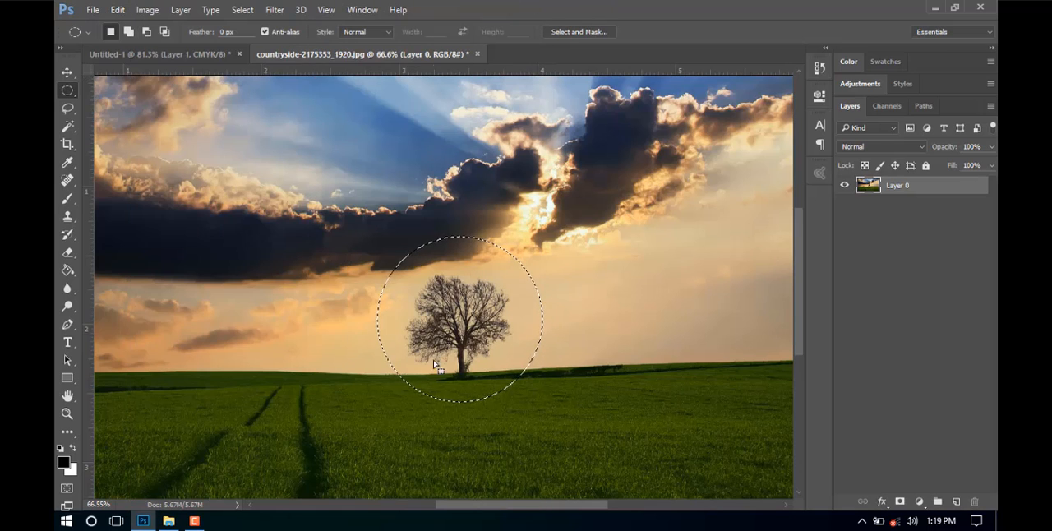
click(214, 59)
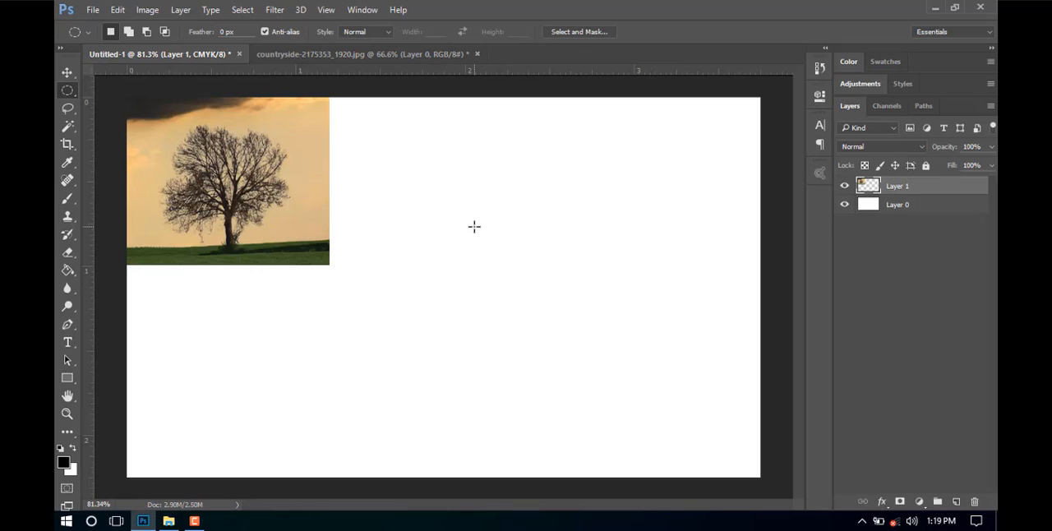
key(ctrl+v)
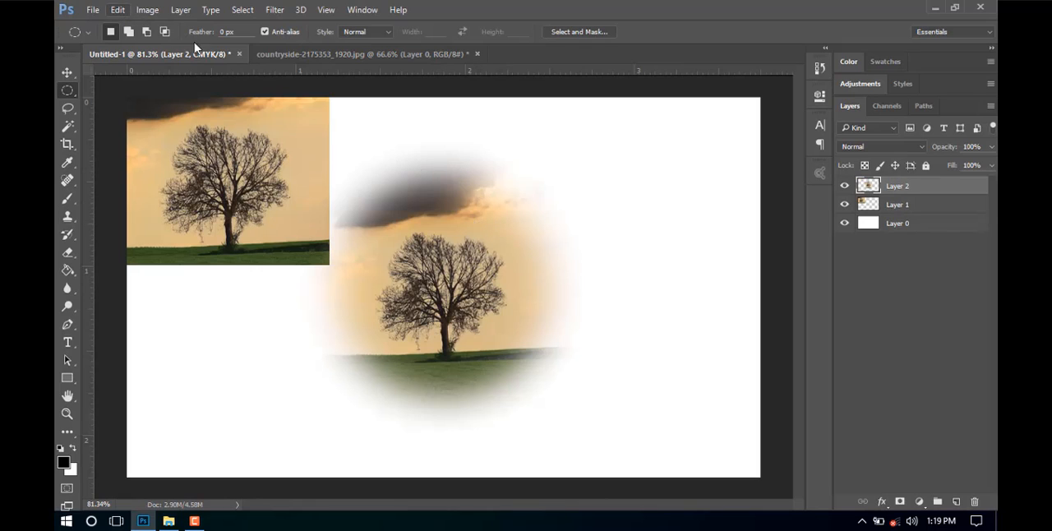
key(ctrl+z)
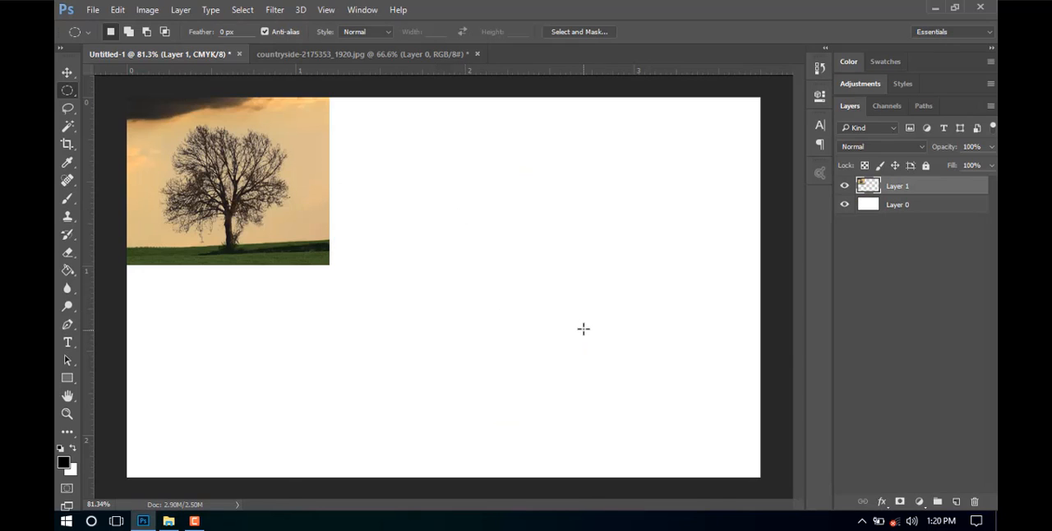
Copy a redrawn circular selection of the tree, without feather, from the countryside photo and paste it into Untitled-1.
key(ctrl+Tab)
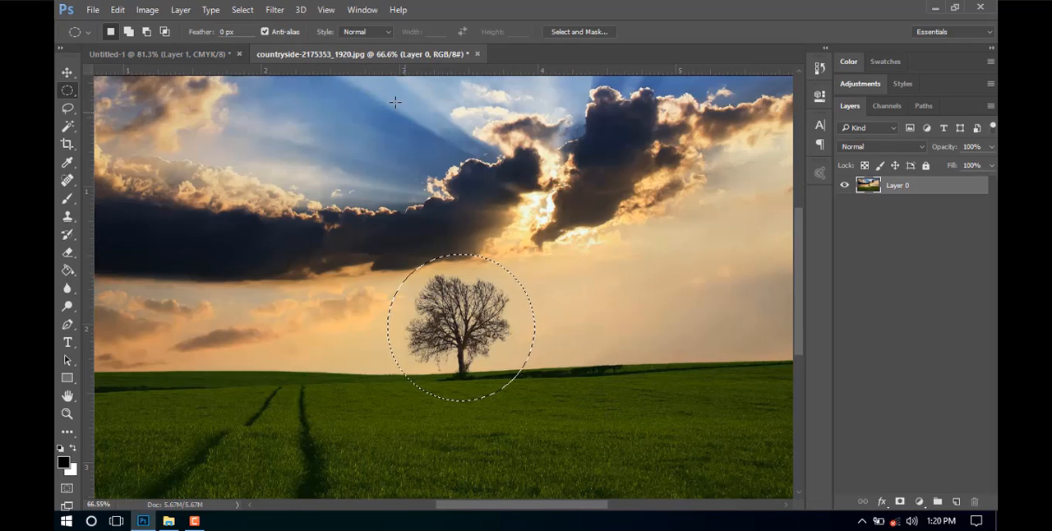
click(216, 54)
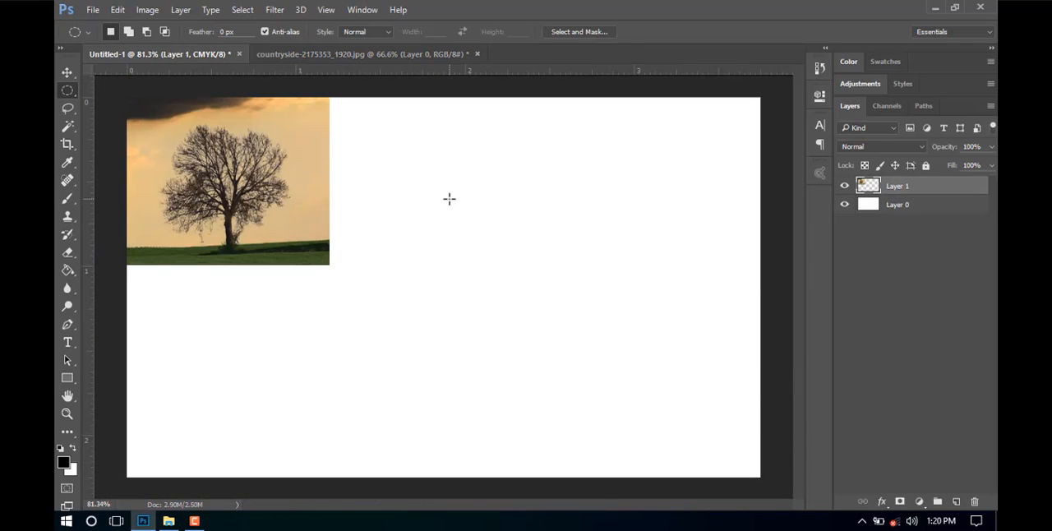
key(ctrl+v)
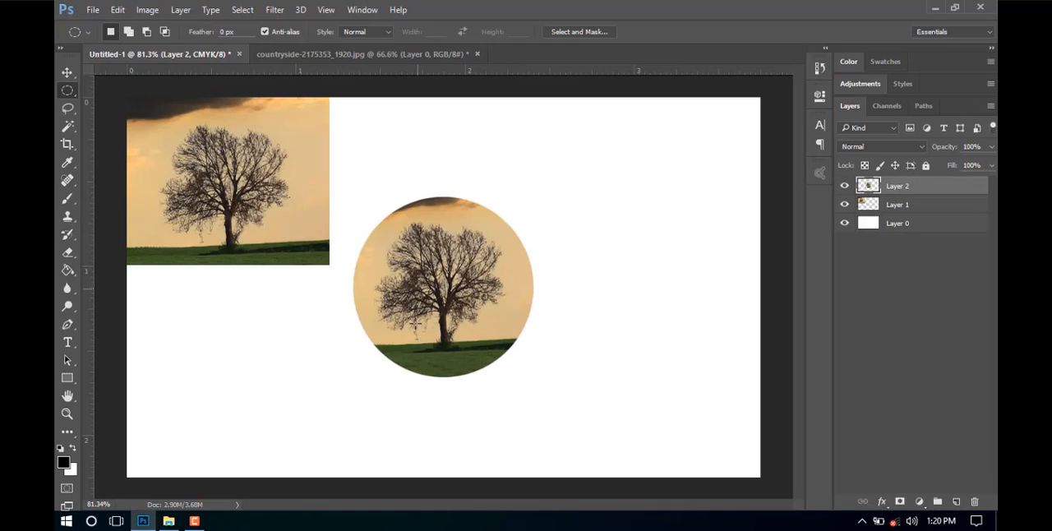
Arrange the circular tree picture to the right of the rectangular one, and shift the rectangular picture slightly inward from the canvas corner.
click(67, 72)
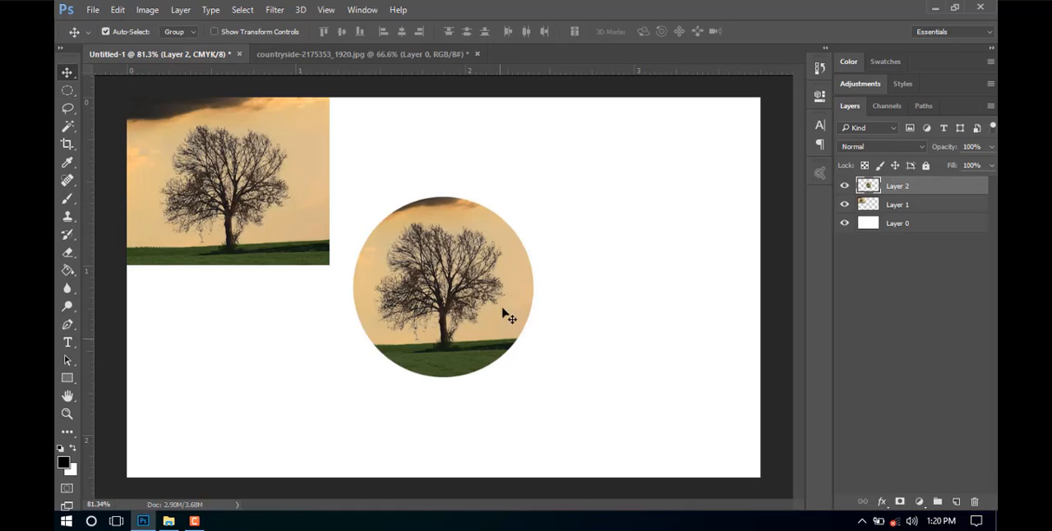
drag(443, 303, 492, 221)
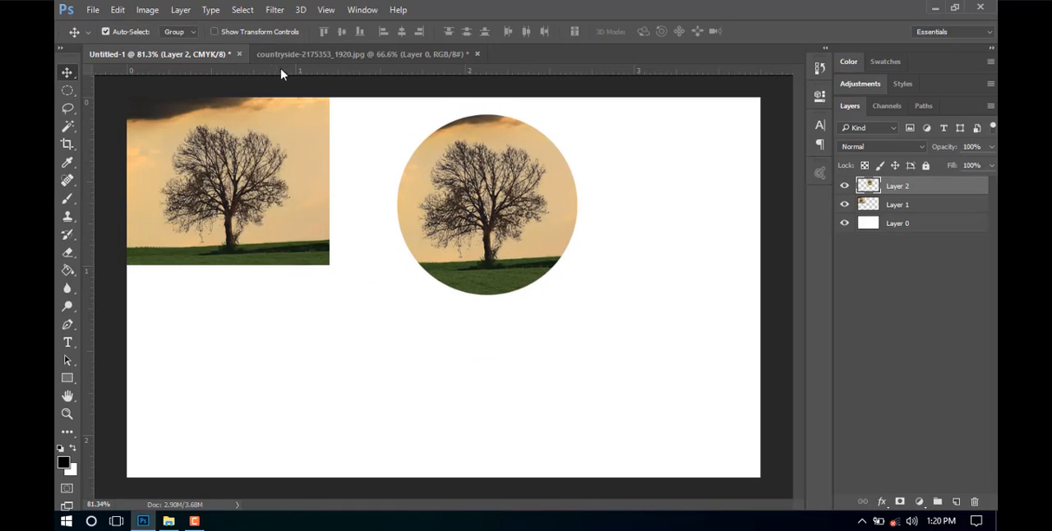
click(361, 53)
click(176, 54)
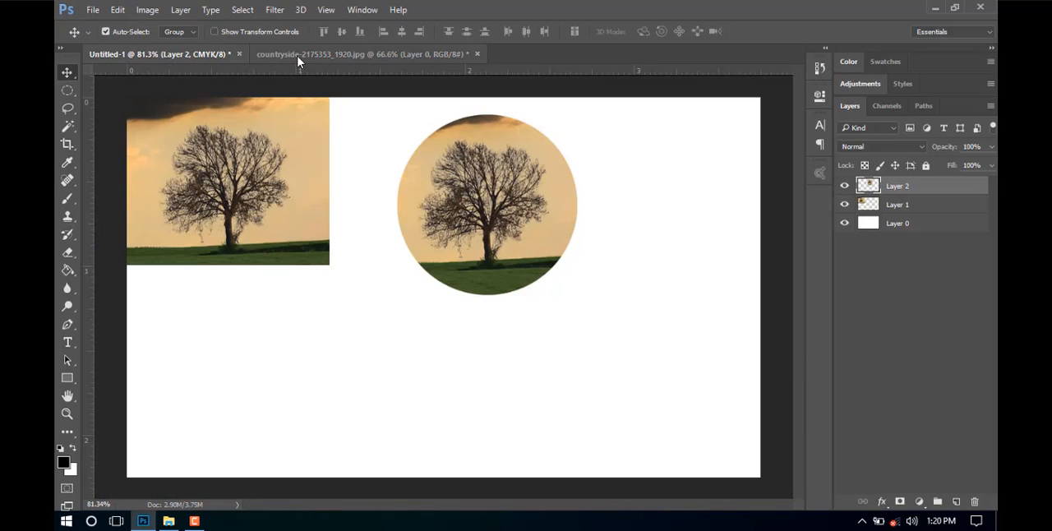
drag(490, 188, 570, 223)
drag(301, 172, 281, 195)
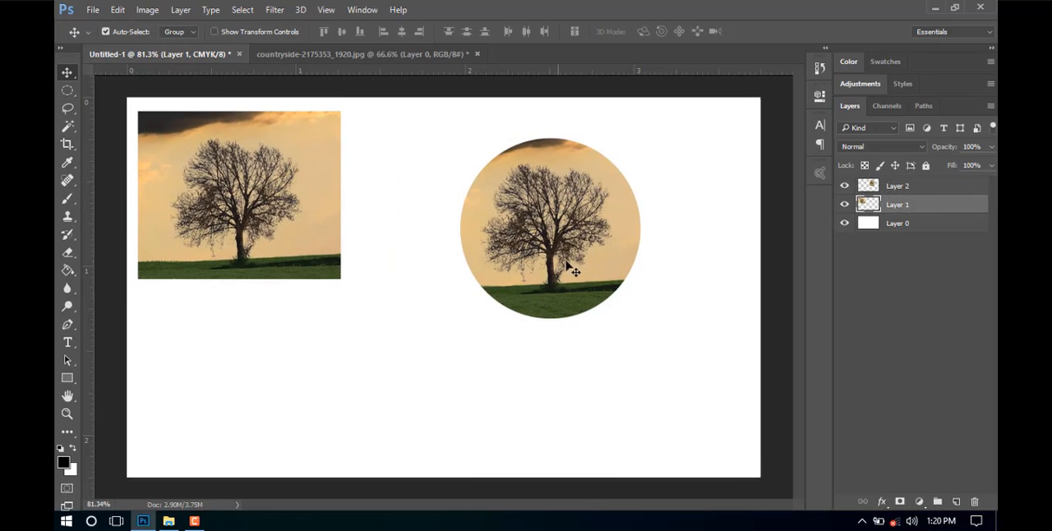
drag(567, 265, 522, 229)
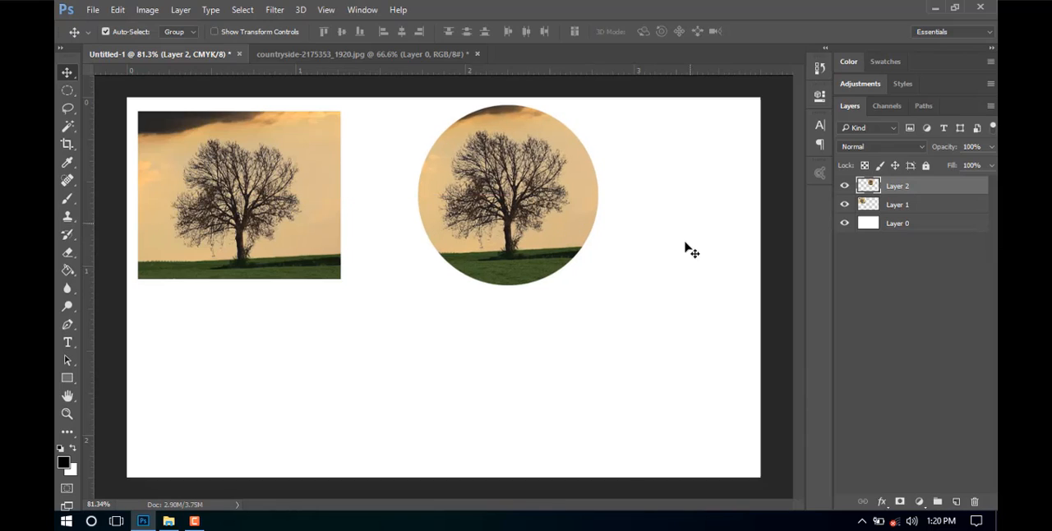
Hide Layer 1 and Layer 2, and draw a wide rectangular marquee selection in the upper-left area of the canvas.
click(844, 205)
click(844, 186)
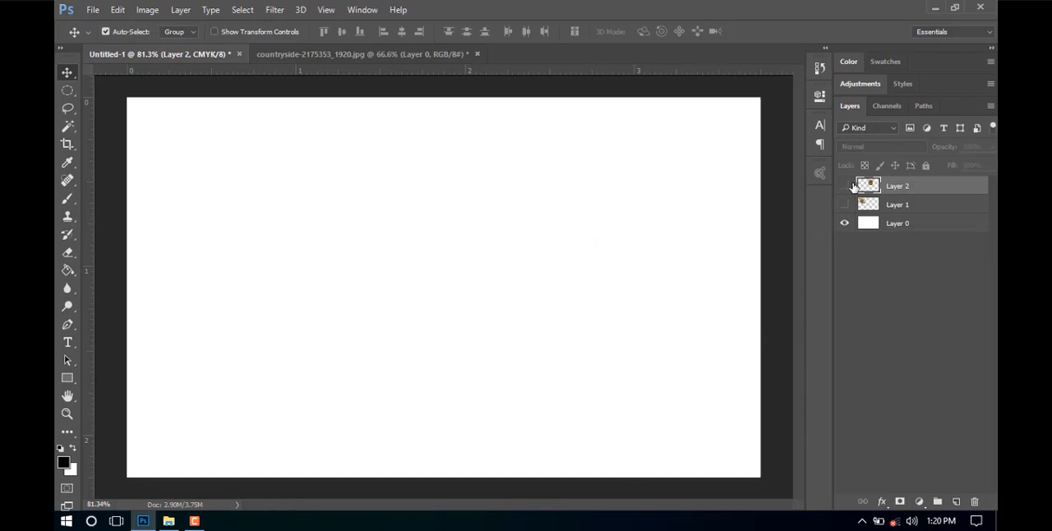
right_click(67, 90)
click(125, 88)
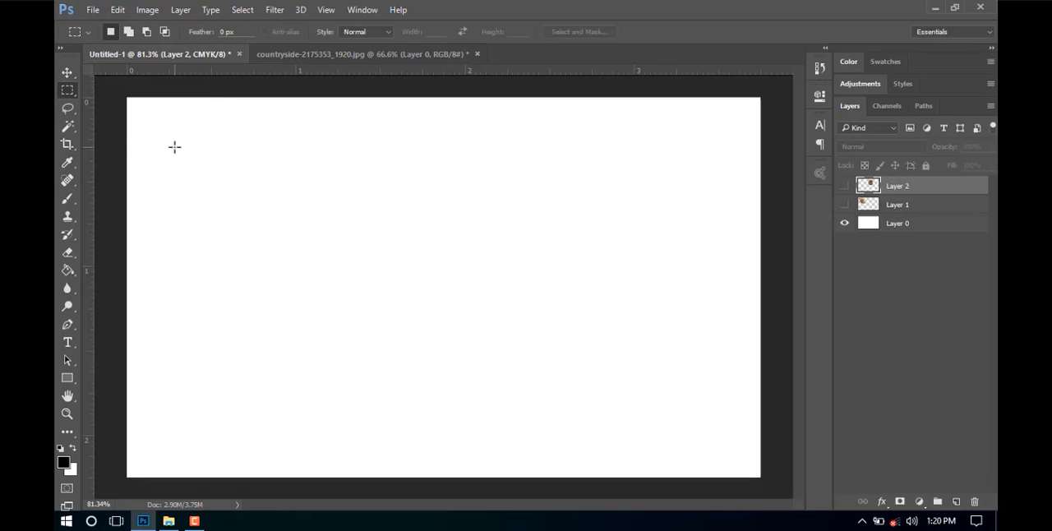
drag(364, 252, 380, 254)
Add a new layer, fill the rectangular selection with black using the Paint Bucket, and deselect.
click(955, 501)
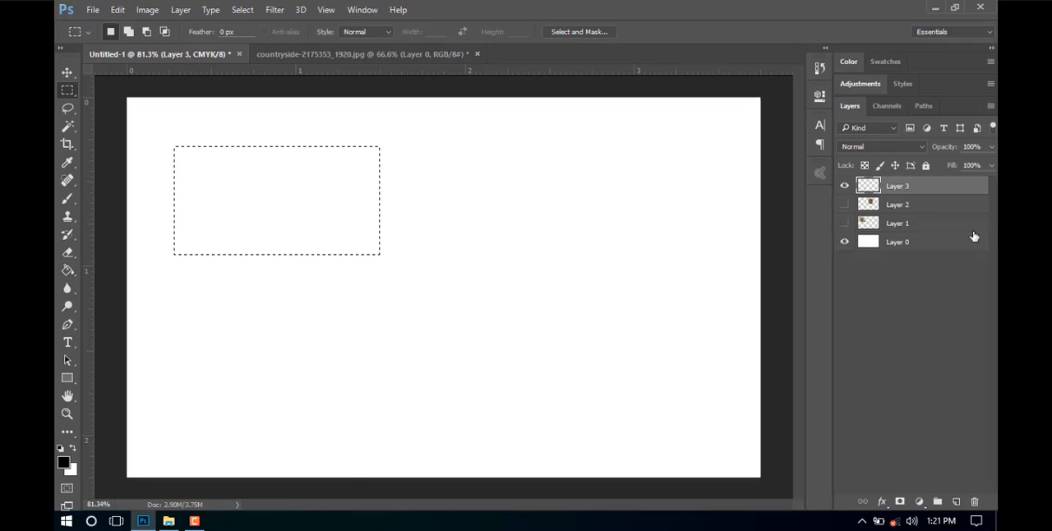
click(68, 271)
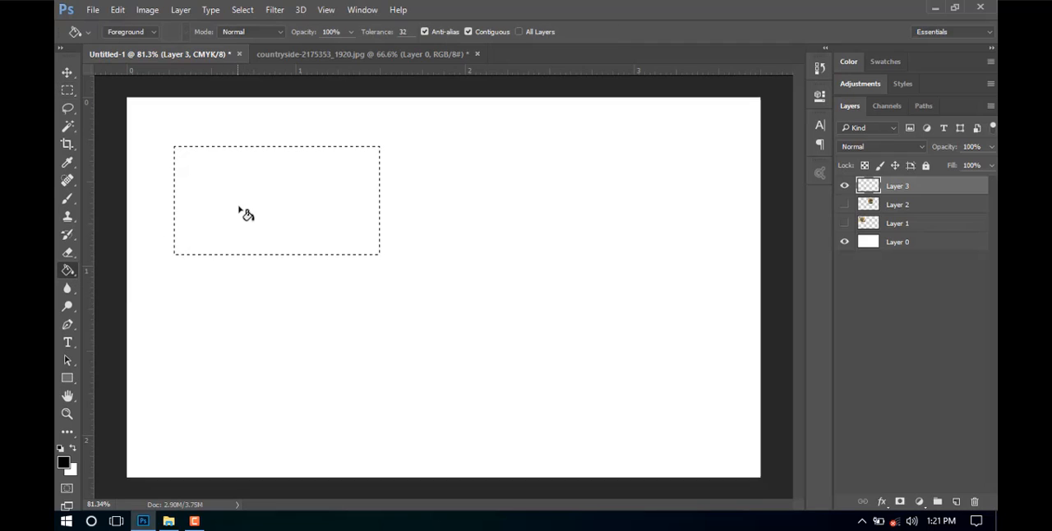
click(250, 216)
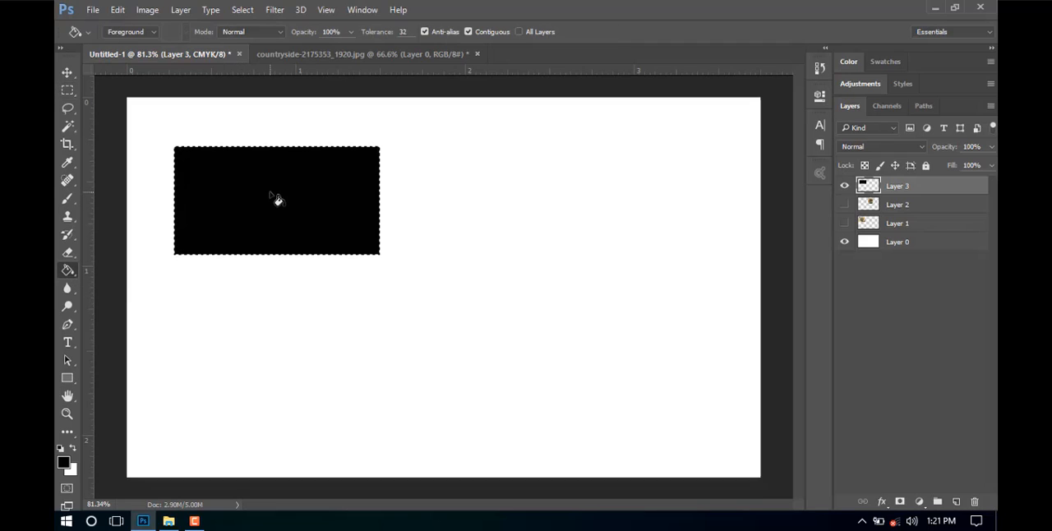
key(ctrl+d)
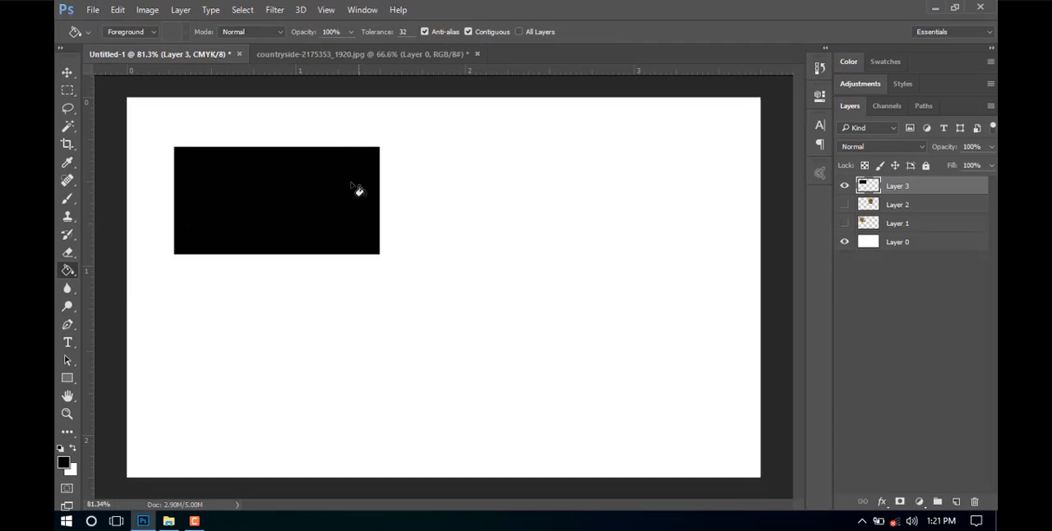
Move the black rectangle closer to the canvas's upper-left corner, leaving a small margin, and keep its layer visible.
click(67, 73)
drag(296, 211, 265, 198)
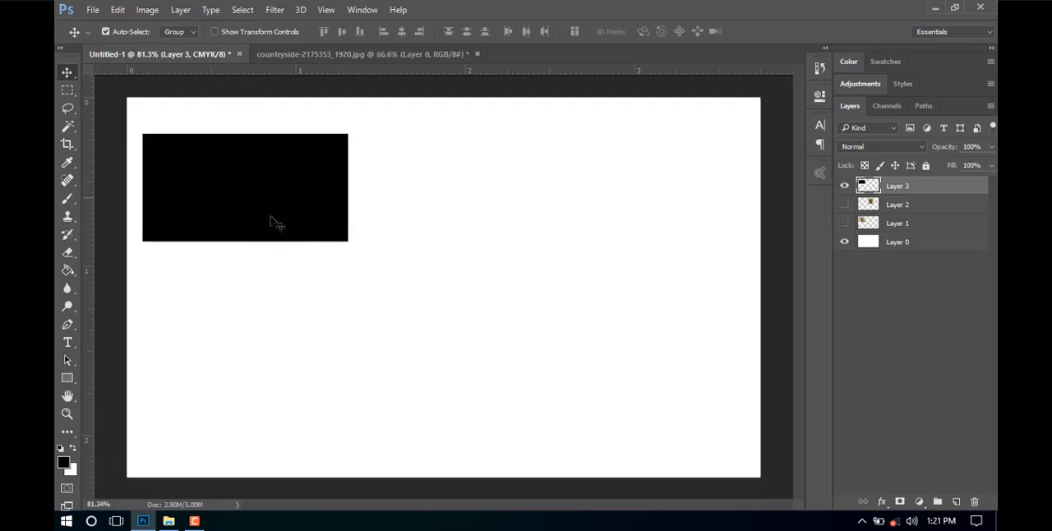
mouse_move(264, 187)
mouse_down()
mouse_move(289, 200)
mouse_move(272, 188)
mouse_up()
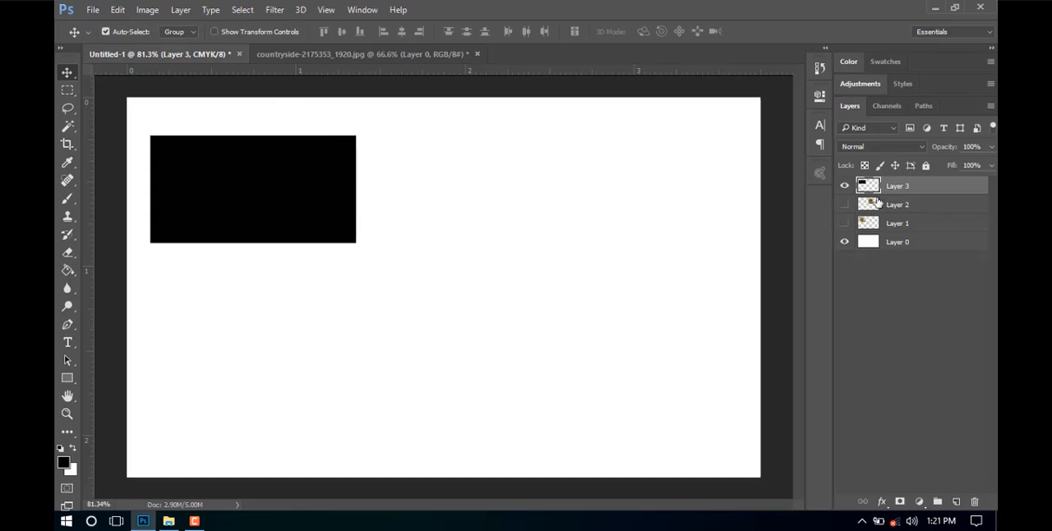
click(844, 185)
click(844, 186)
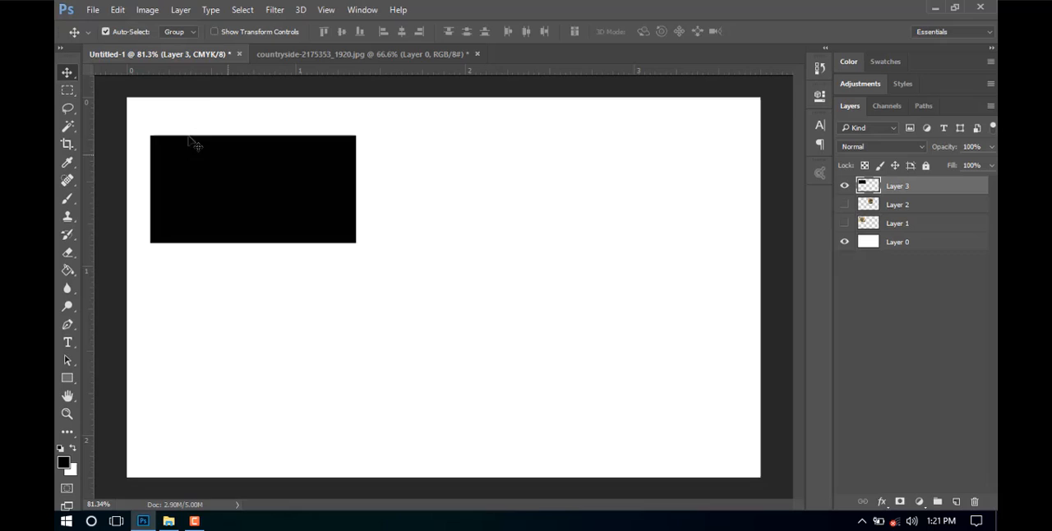
Draw a nearly circular elliptical marquee selection on the canvas to the right of the black rectangle.
right_click(67, 95)
click(123, 104)
drag(472, 177, 601, 296)
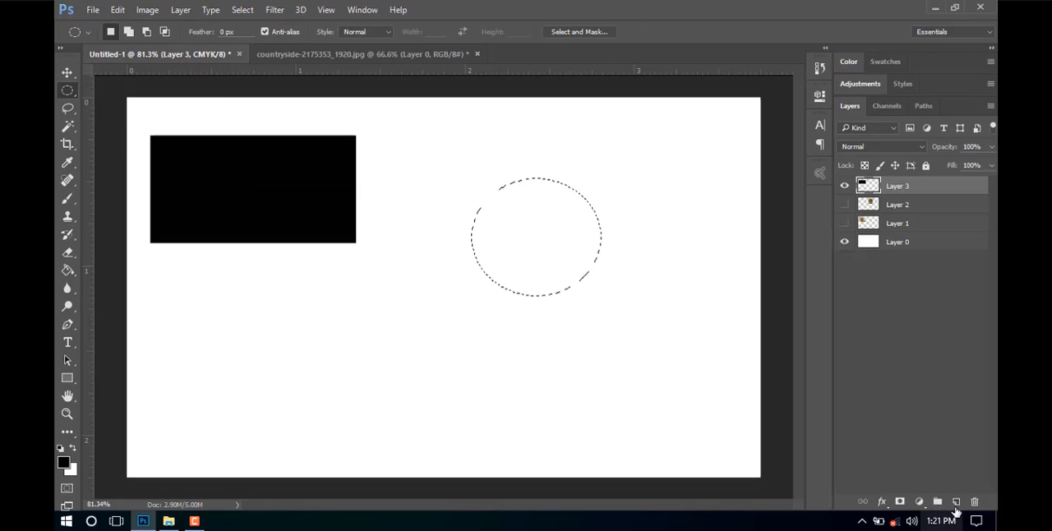
Add a new layer, fill the elliptical selection with black using the Paint Bucket, and deselect.
click(955, 501)
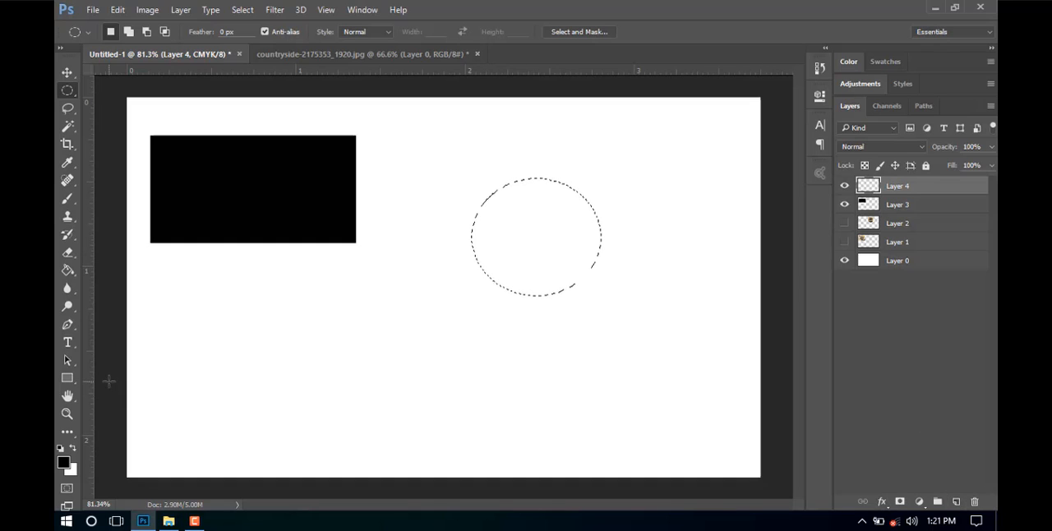
click(68, 269)
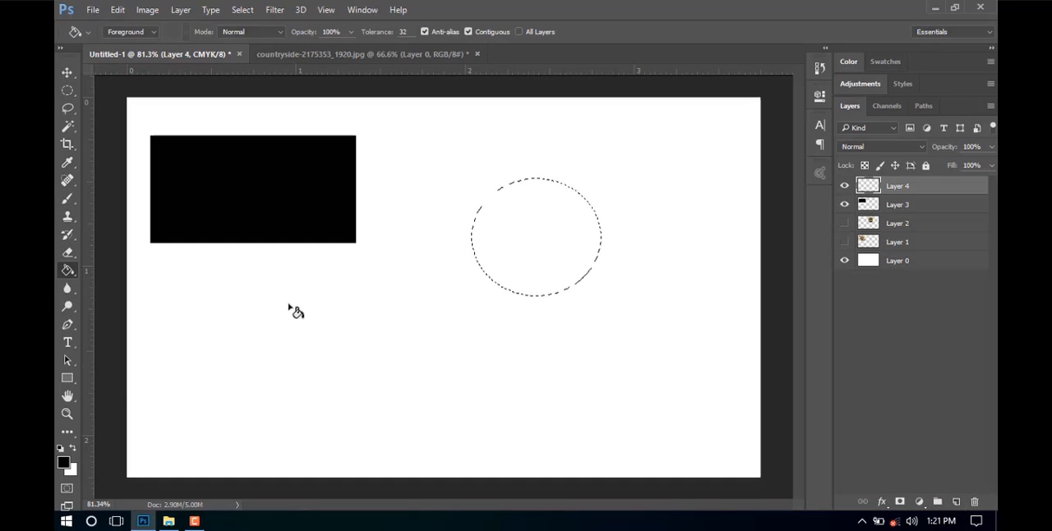
click(528, 235)
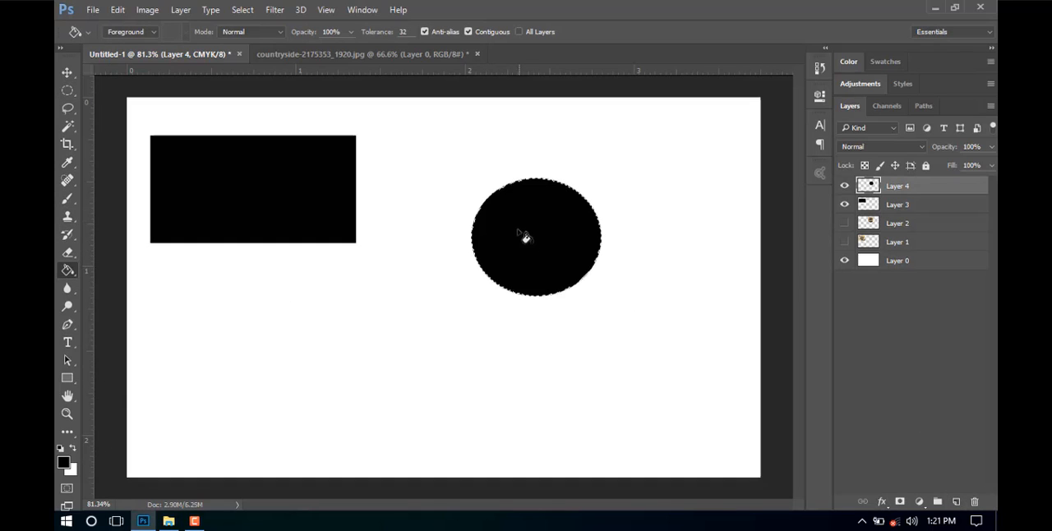
click(67, 72)
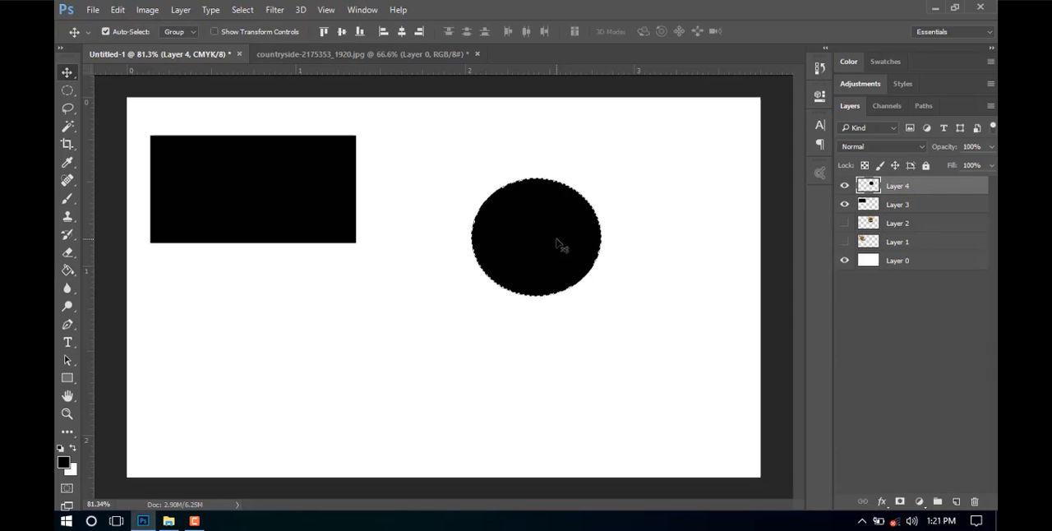
key(ctrl+d)
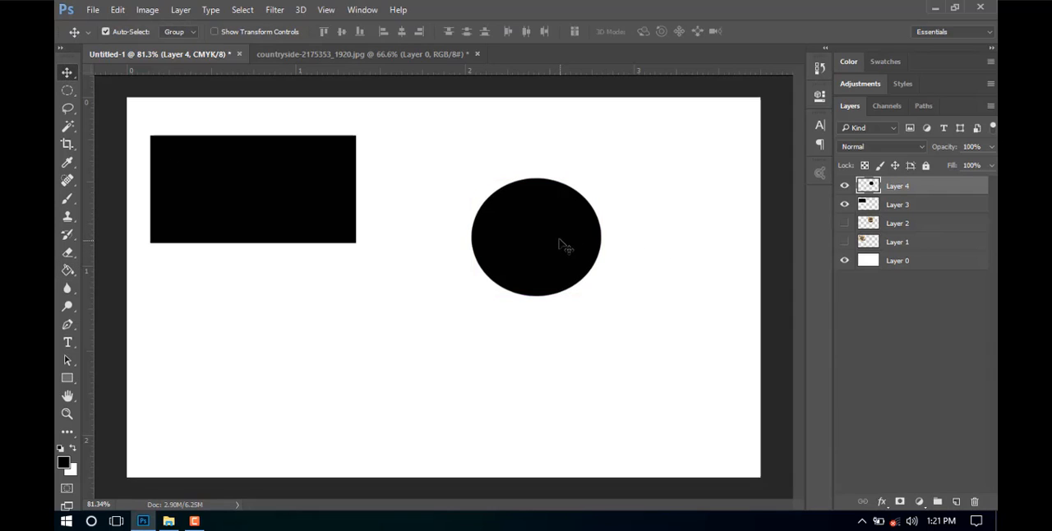
Arrange the black rectangle and the black ellipse side by side along the upper part of the canvas, with a gap between them.
drag(564, 246, 455, 214)
click(313, 195)
click(265, 194)
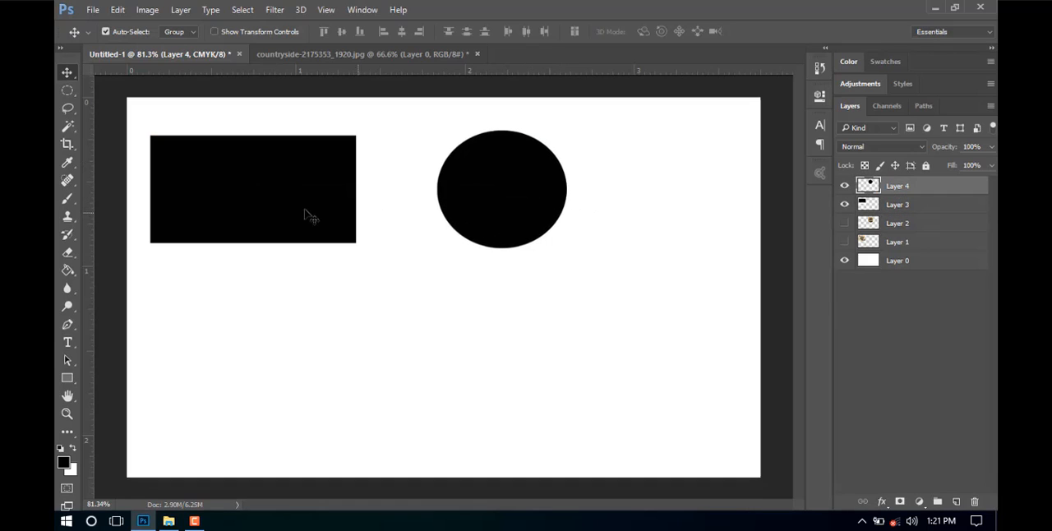
click(294, 214)
mouse_move(232, 188)
mouse_down()
mouse_move(250, 204)
mouse_move(237, 205)
mouse_move(220, 179)
mouse_up()
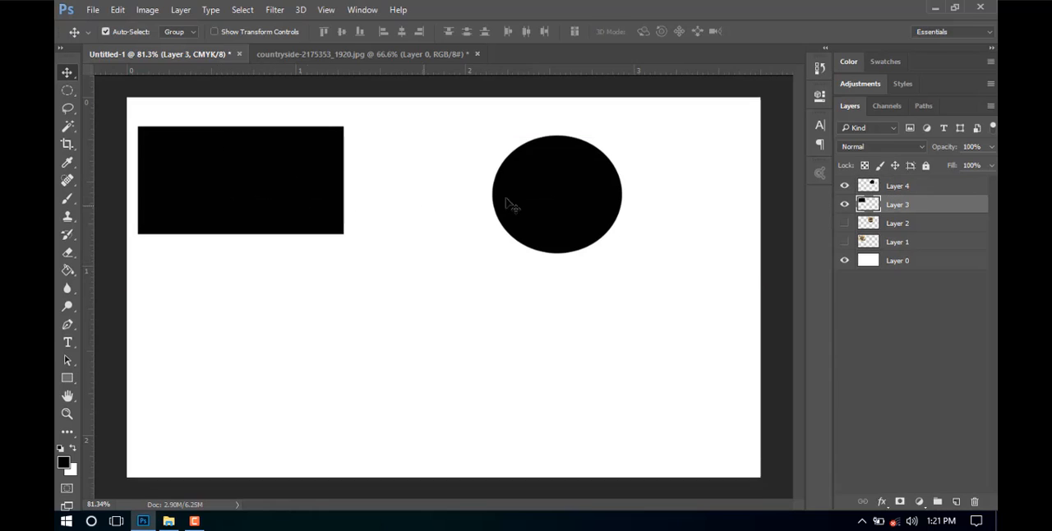
drag(575, 197, 546, 181)
mouse_move(255, 182)
mouse_down()
mouse_move(310, 183)
mouse_move(262, 179)
mouse_up()
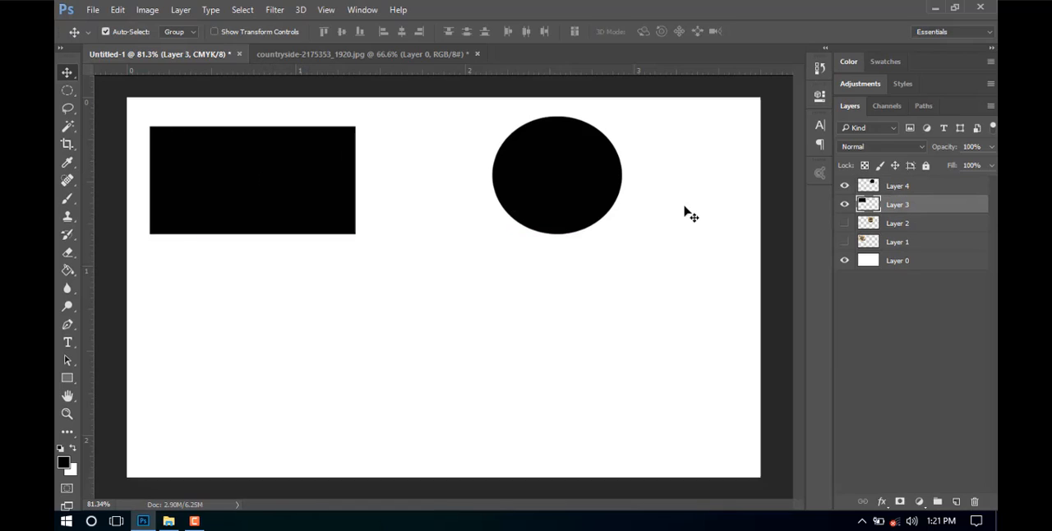
Hide Layer 3 and Layer 4 and display the list of available marquee tools.
click(843, 204)
click(844, 186)
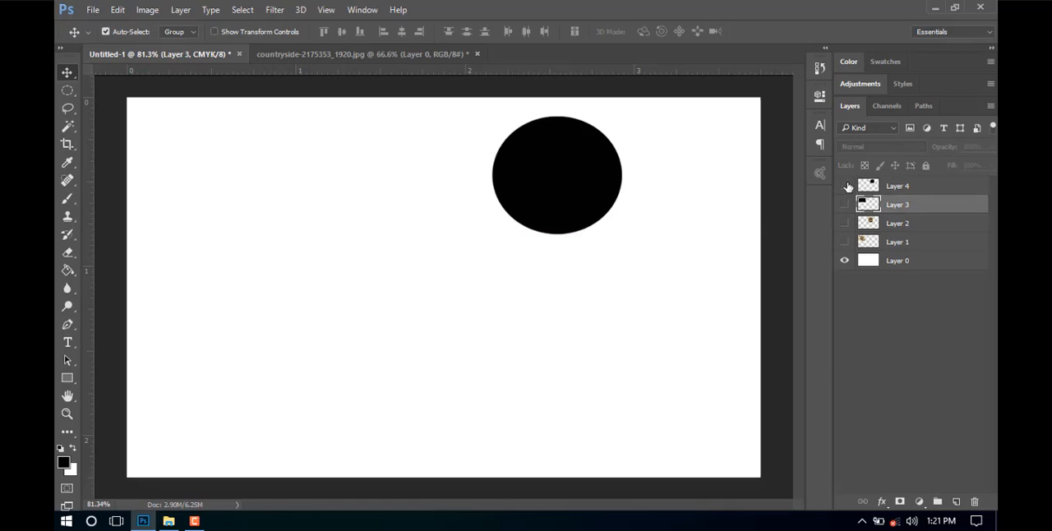
click(67, 91)
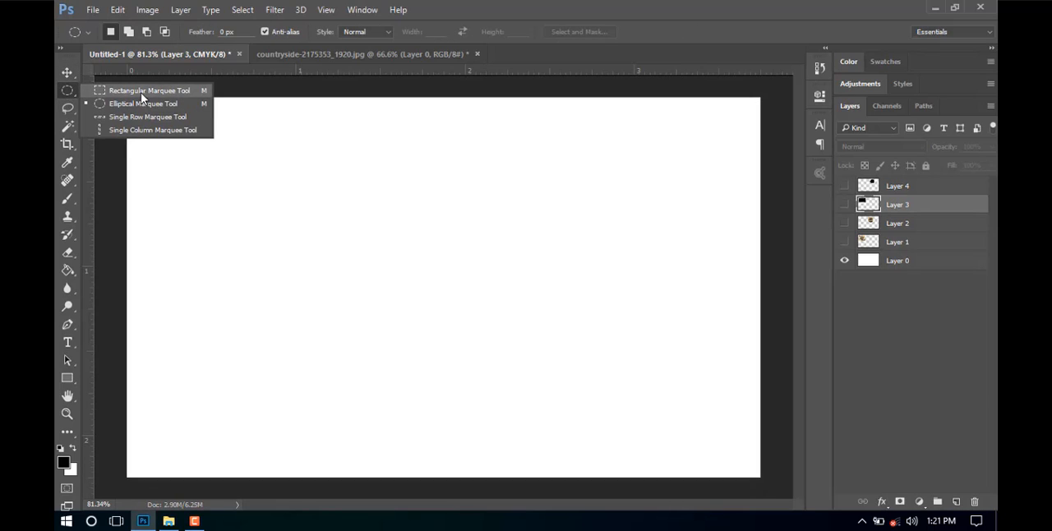
Show Layer 1, Layer 2, Layer 3 and Layer 4 together on the canvas.
click(844, 241)
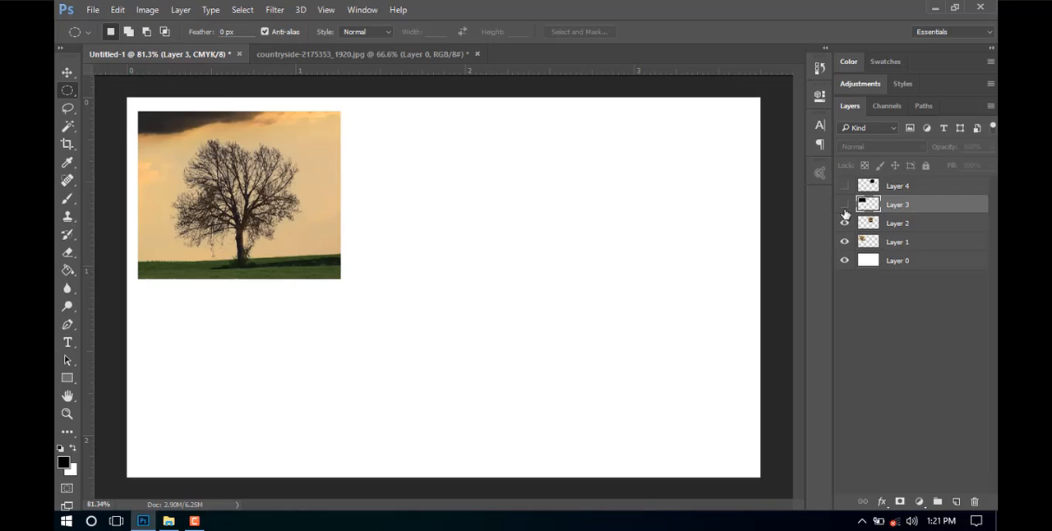
click(844, 223)
click(844, 204)
click(844, 185)
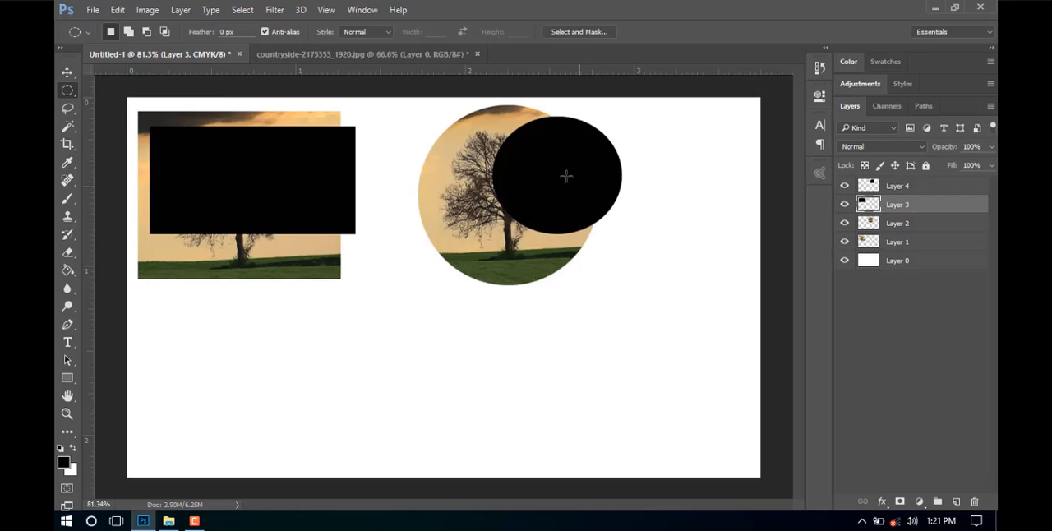
Move the black rectangle below the rectangular tree picture and the black ellipse below the circular tree picture.
click(67, 72)
drag(250, 186, 253, 385)
drag(544, 192, 593, 434)
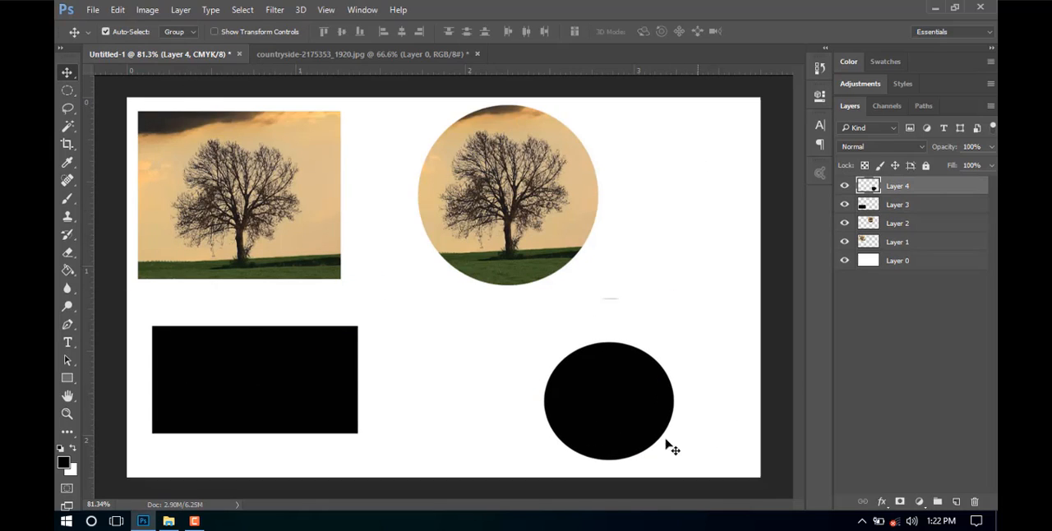
drag(625, 410, 532, 383)
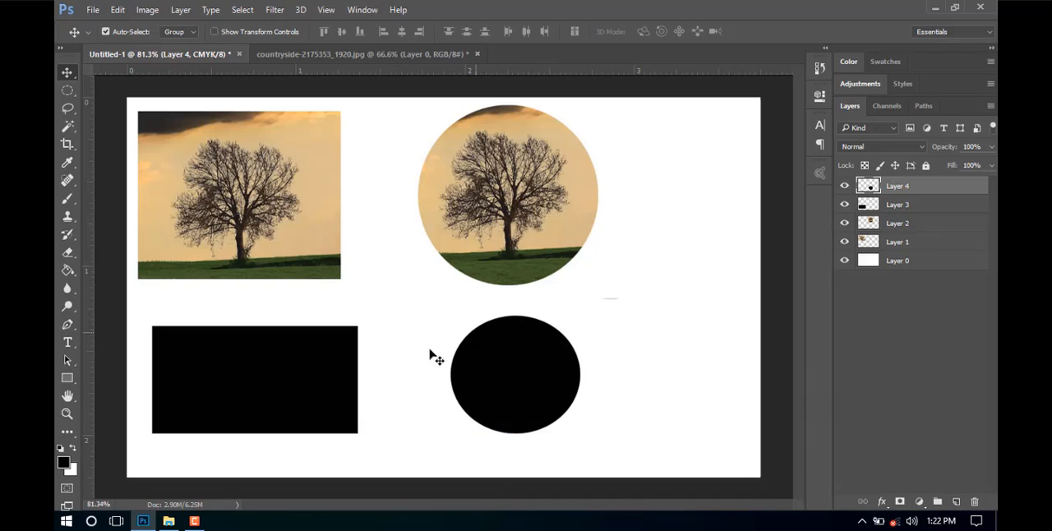
Hide Layer 1 through Layer 4, leaving only the white Layer 0 visible.
click(844, 241)
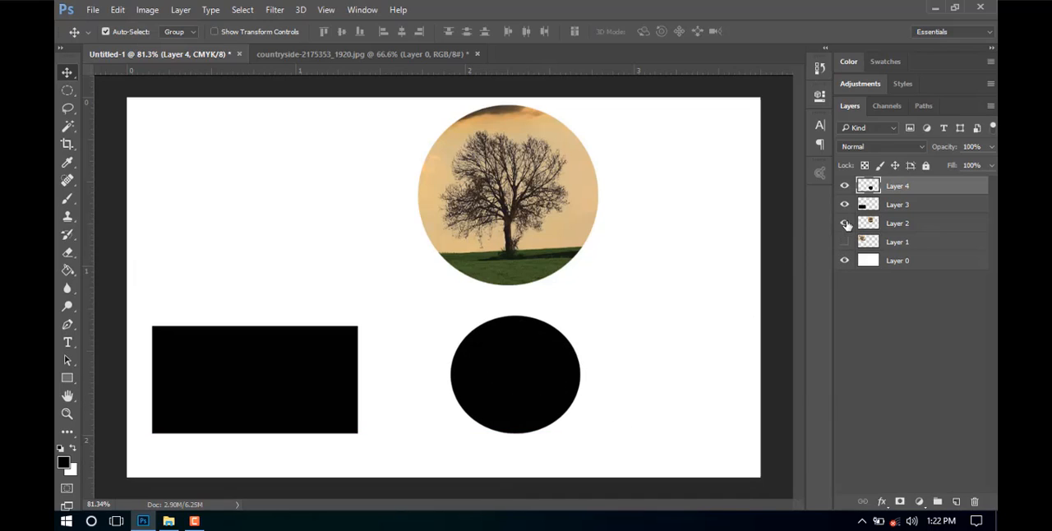
click(843, 222)
click(844, 204)
click(844, 185)
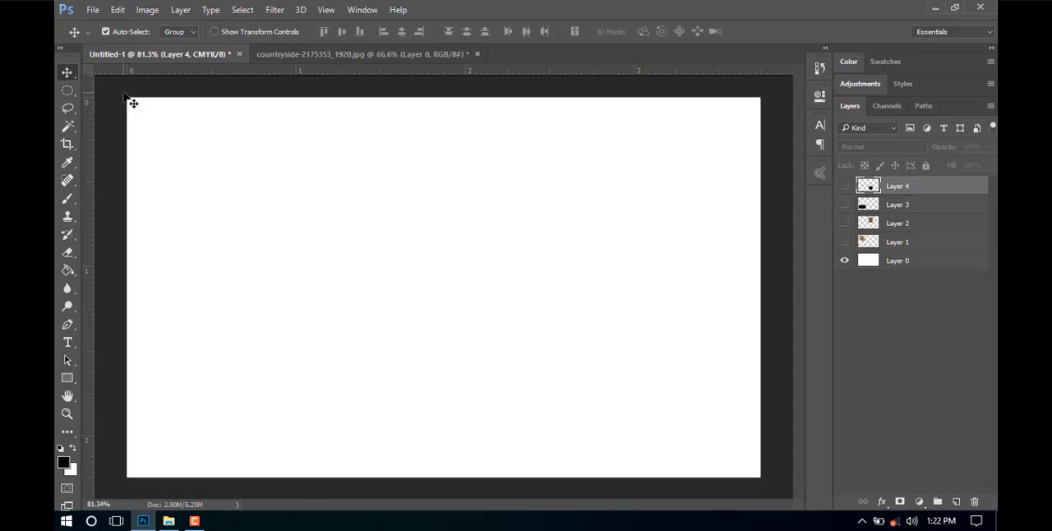
Deselect everything in the countryside photo and set the Rectangular Marquee's feather to 30 px.
click(67, 89)
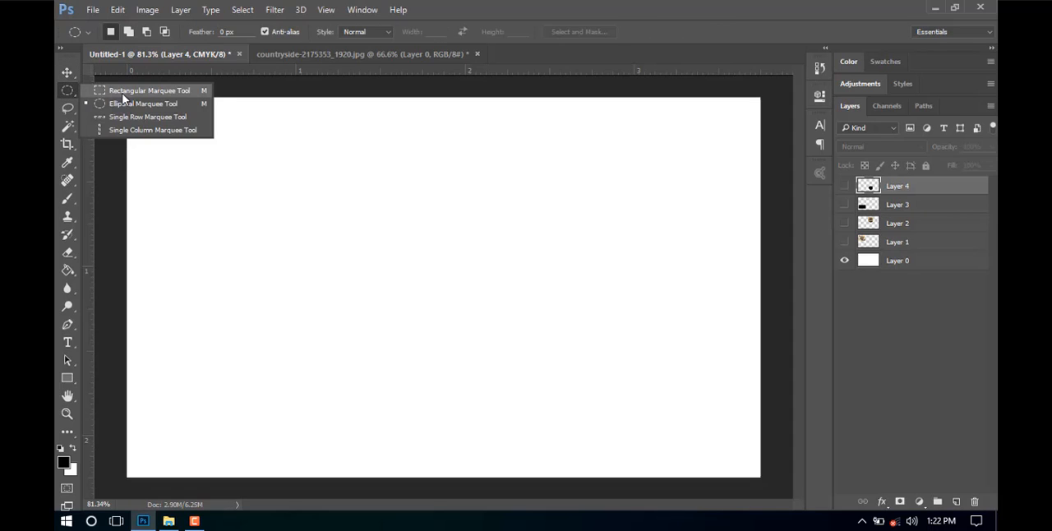
click(124, 92)
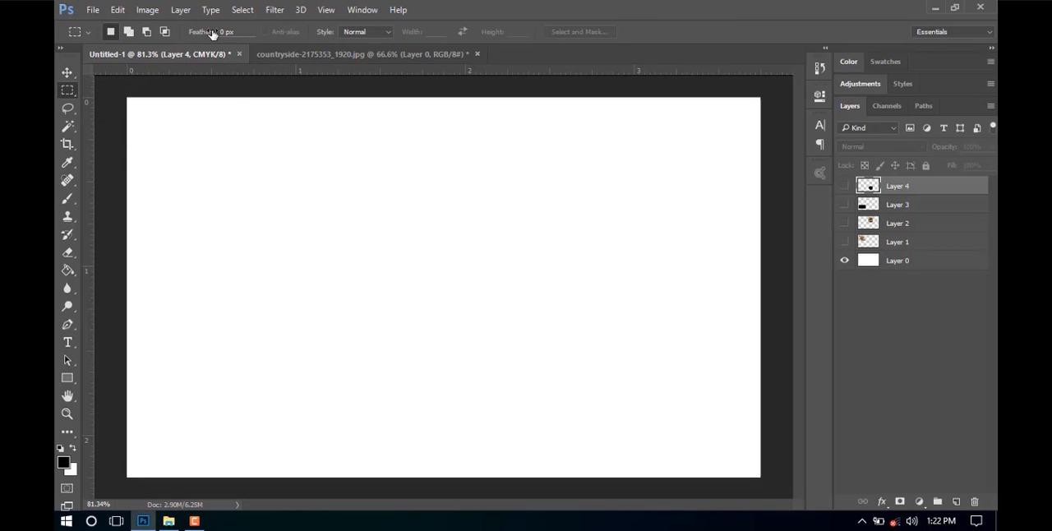
click(342, 54)
key(ctrl+d)
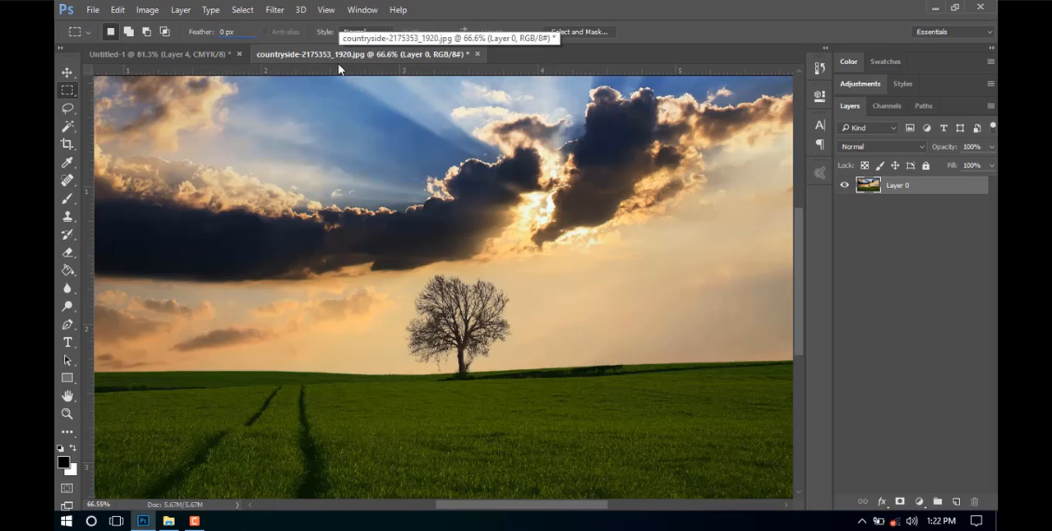
text(30)
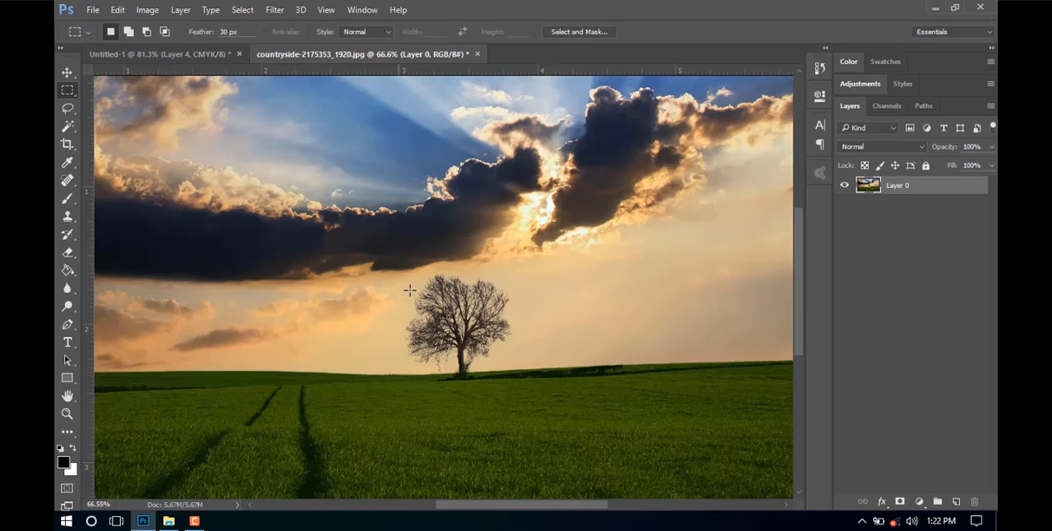
Try pasting an unfeathered circular selection of the tree from the countryside photo into Untitled-1, and undo the paste.
right_click(72, 88)
click(131, 103)
drag(395, 260, 544, 402)
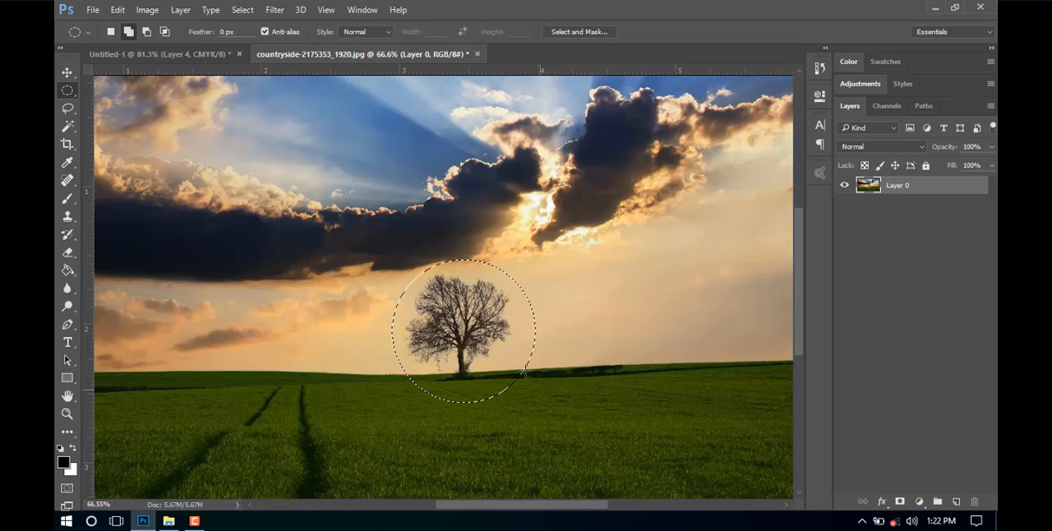
drag(491, 333, 487, 331)
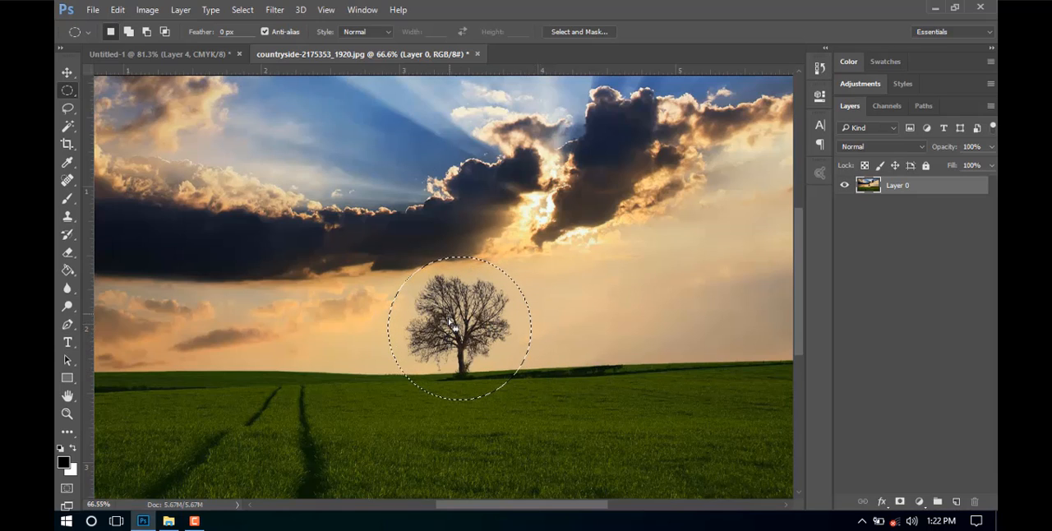
click(181, 56)
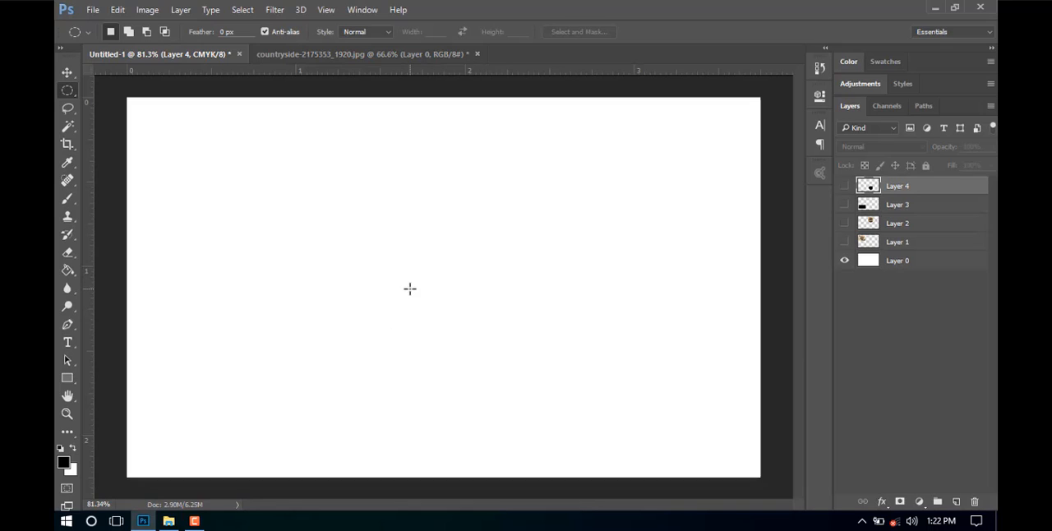
key(ctrl+v)
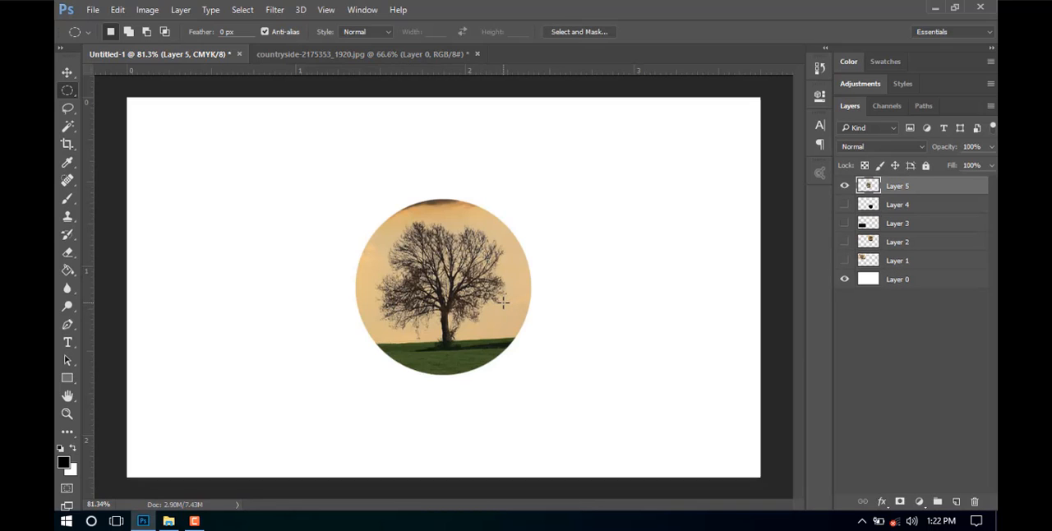
key(ctrl+z)
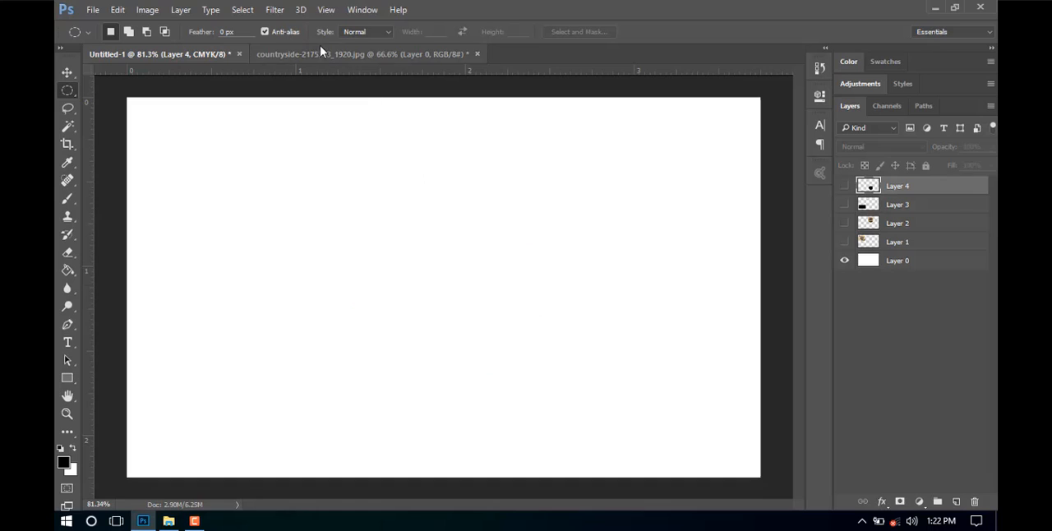
Set the Elliptical Marquee's feather to 30 px and draw a circular selection around the tree in the countryside photo.
click(320, 55)
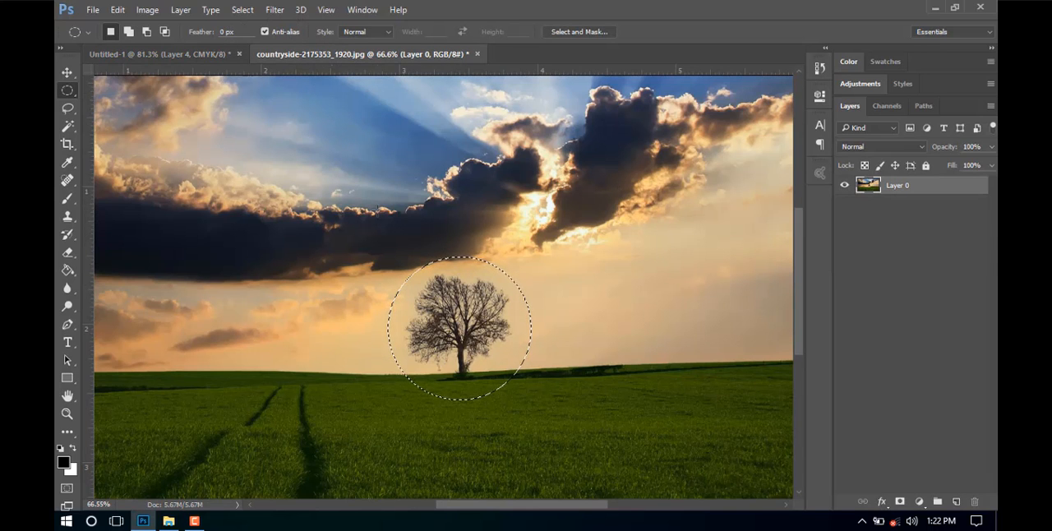
click(373, 213)
text(30)
drag(398, 248, 546, 402)
drag(499, 349, 484, 303)
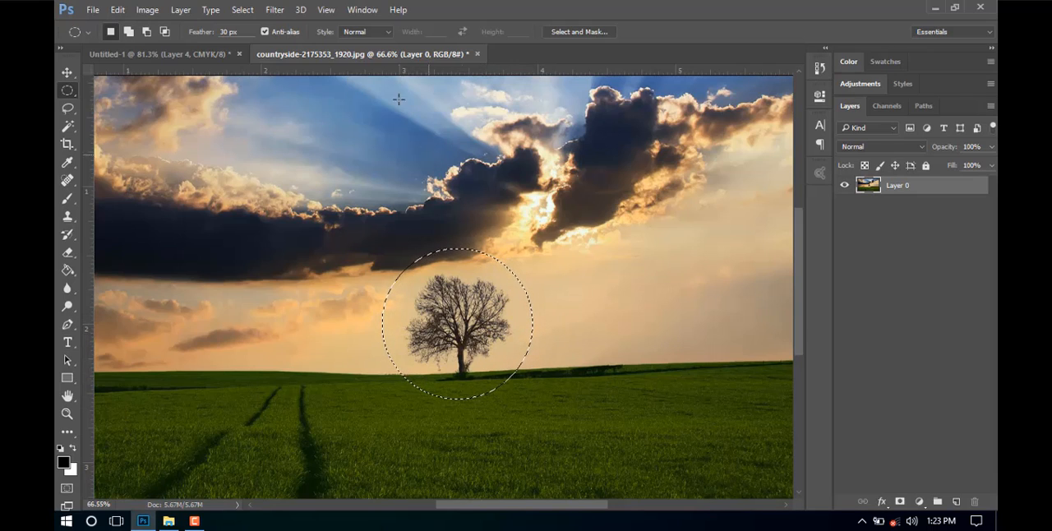
Paste the copied, feathered circular tree selection into Untitled-1 and inspect its soft edges.
click(233, 54)
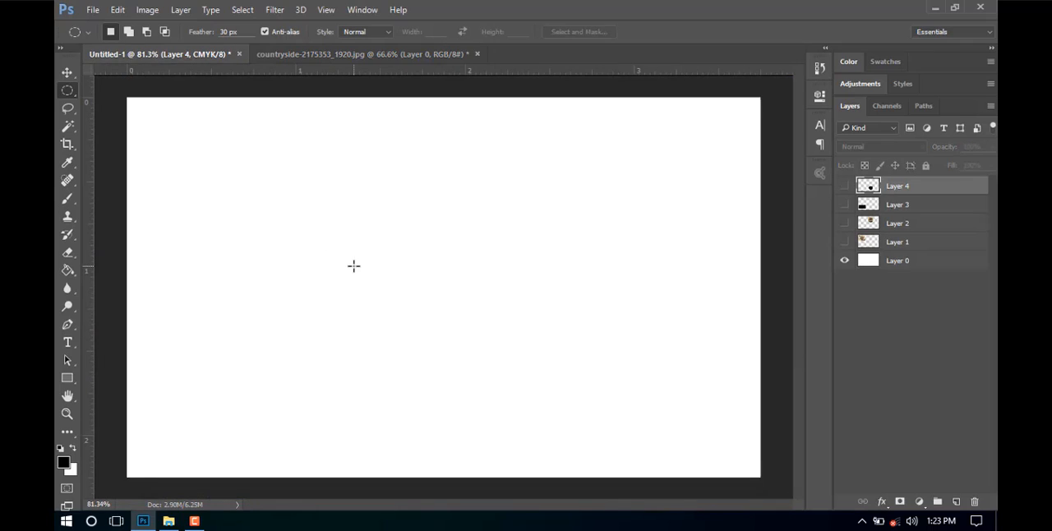
key(ctrl+v)
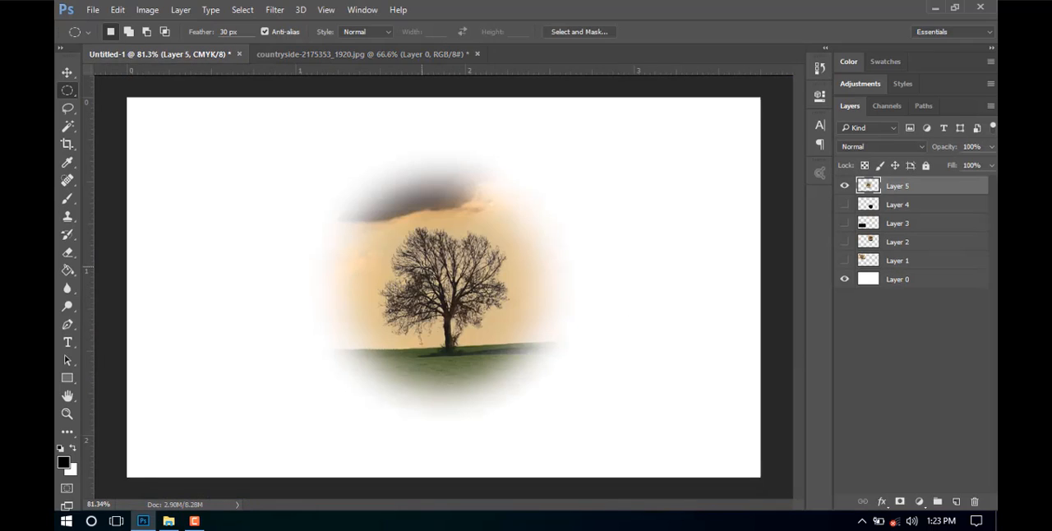
scroll(422, 272, down, 4)
scroll(421, 272, up, 5)
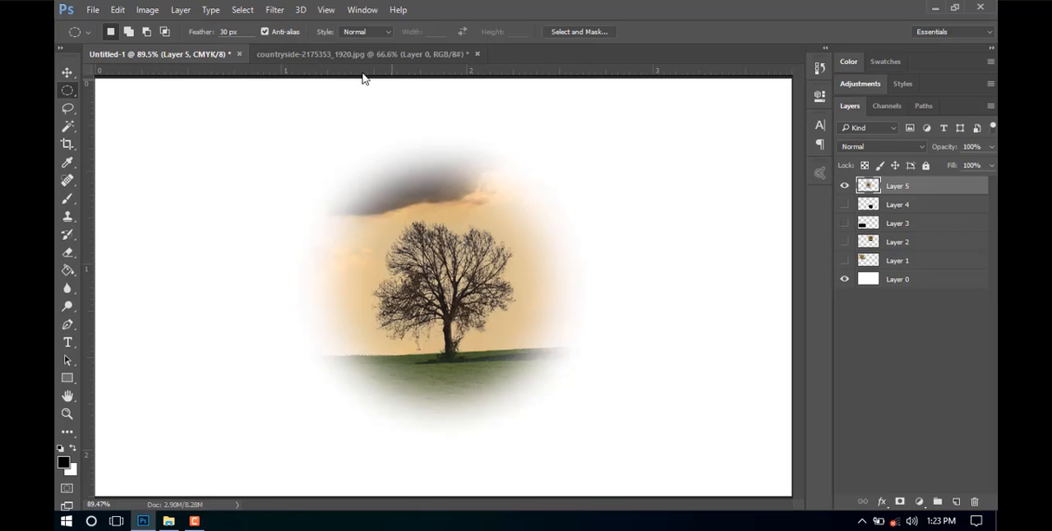
Copy a circular selection of the countryside photo's tree with a 20 px feather and paste it into Untitled-1 with Layer 5 hidden.
click(315, 54)
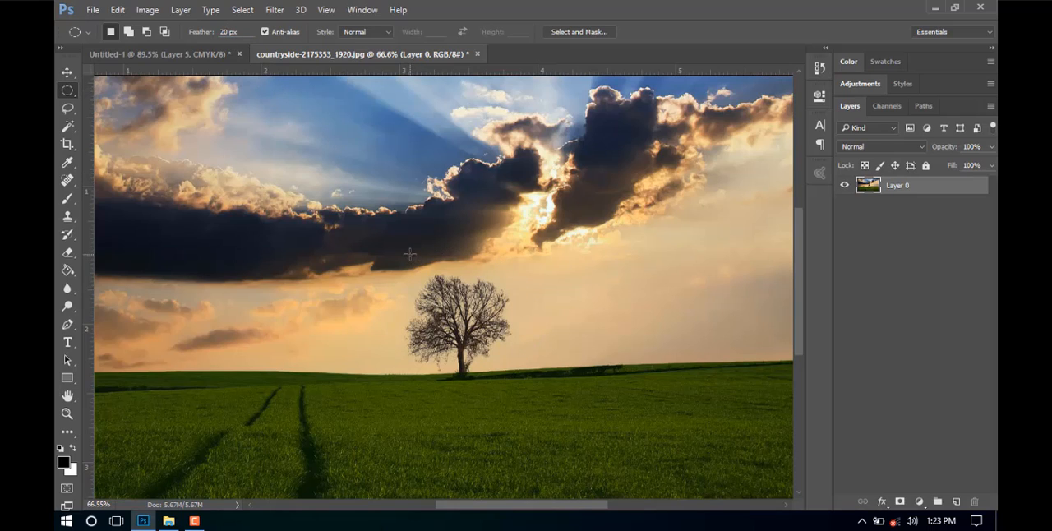
drag(419, 268, 510, 348)
click(192, 54)
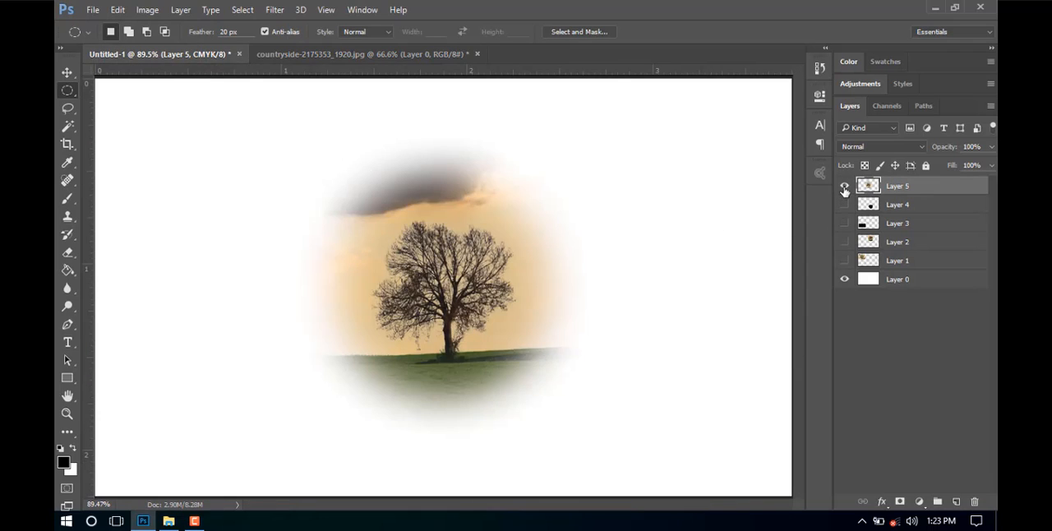
click(844, 188)
key(ctrl+v)
scroll(412, 204, down, 3)
scroll(386, 201, up, 4)
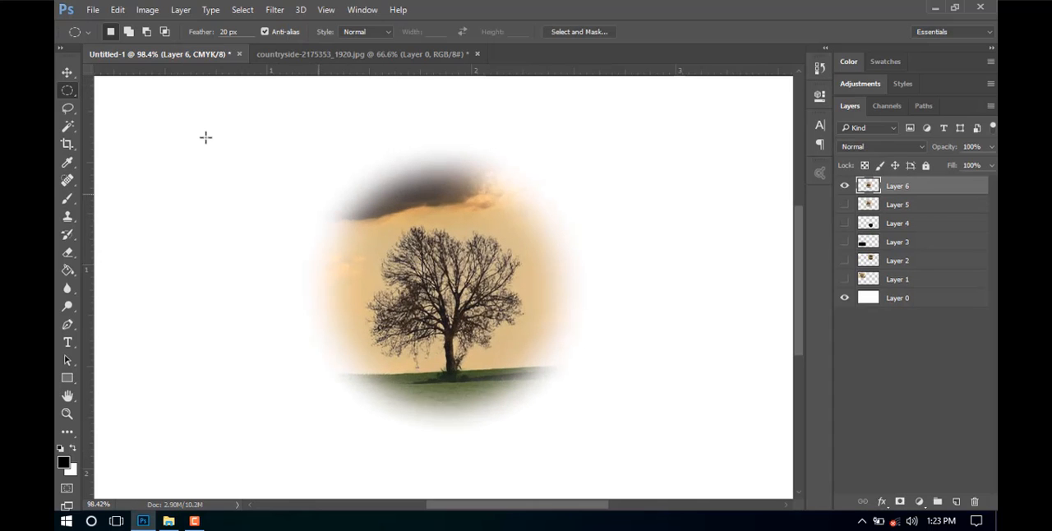
Move the pasted circular tree picture slightly to the left in Untitled-1 and inspect its feathered edges.
click(68, 73)
drag(492, 271, 479, 251)
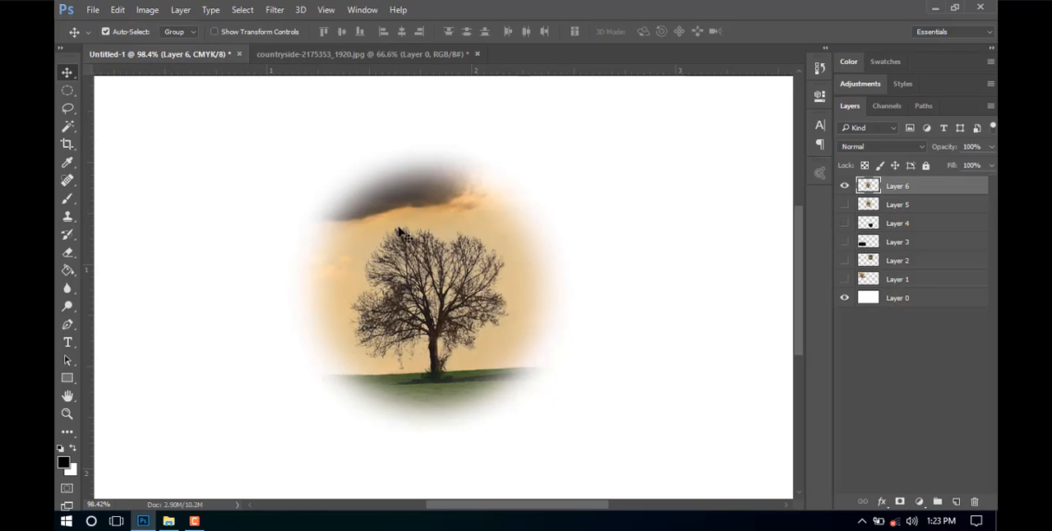
drag(438, 246, 427, 242)
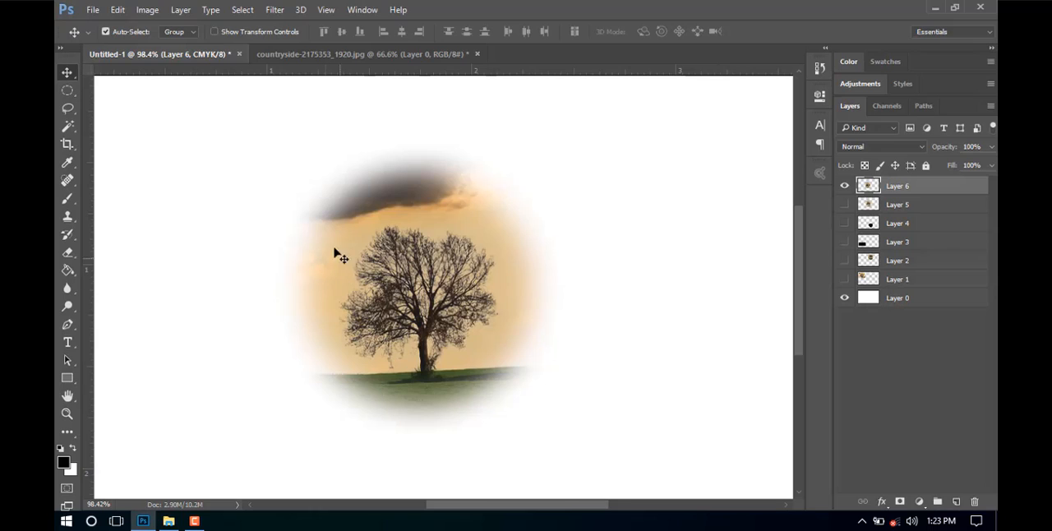
scroll(423, 282, down, 3)
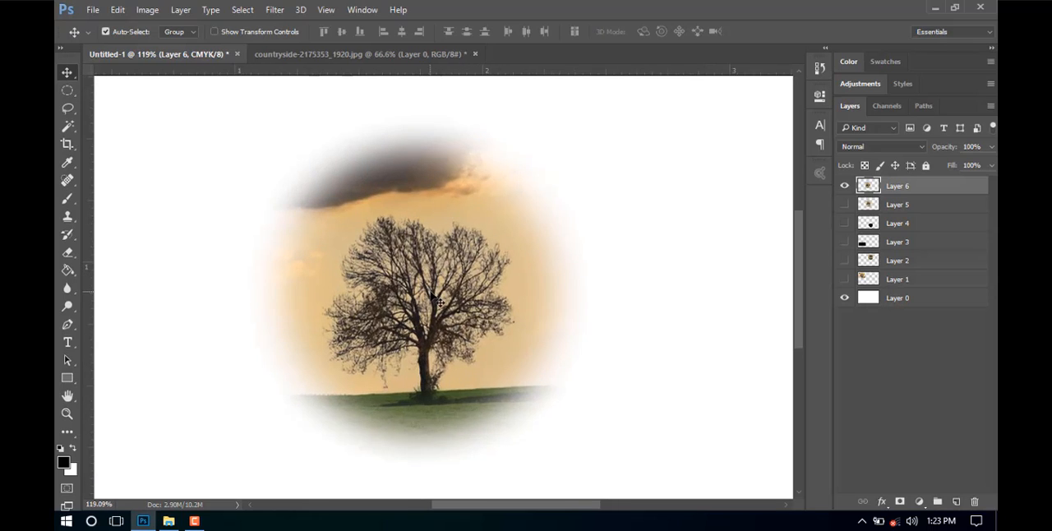
scroll(415, 324, up, 2)
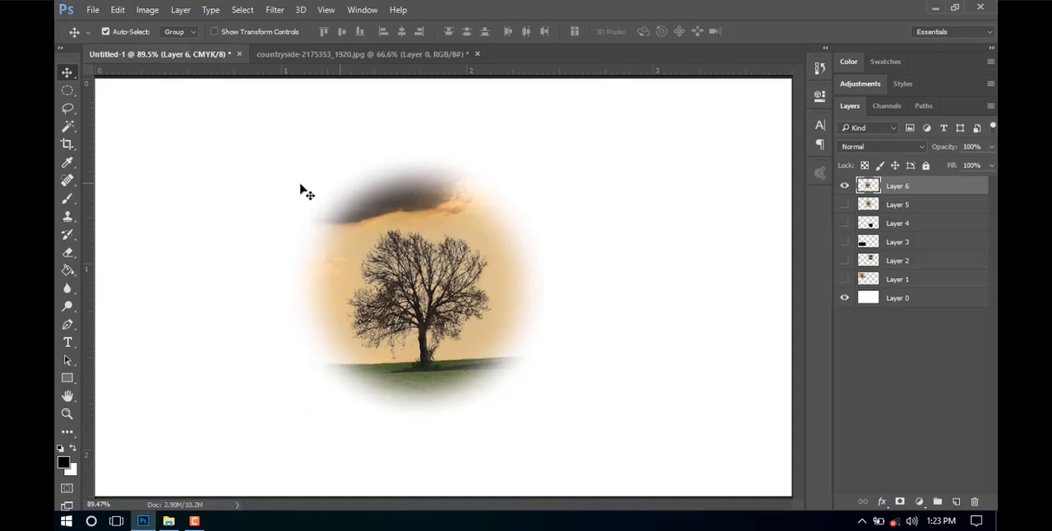
Shift the circular selection slightly down and right around the tree in the countryside photo with the Elliptical Marquee, and deselect it.
click(288, 54)
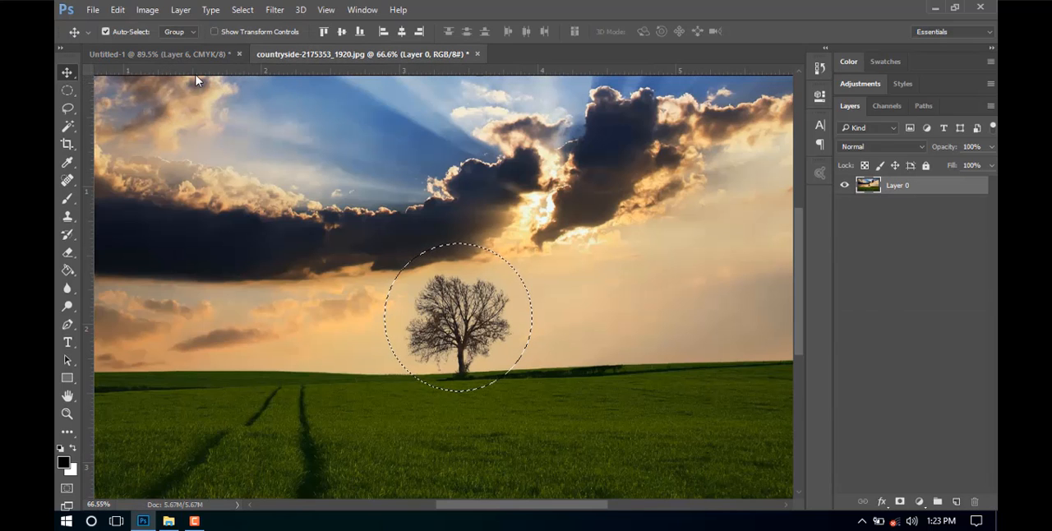
click(67, 89)
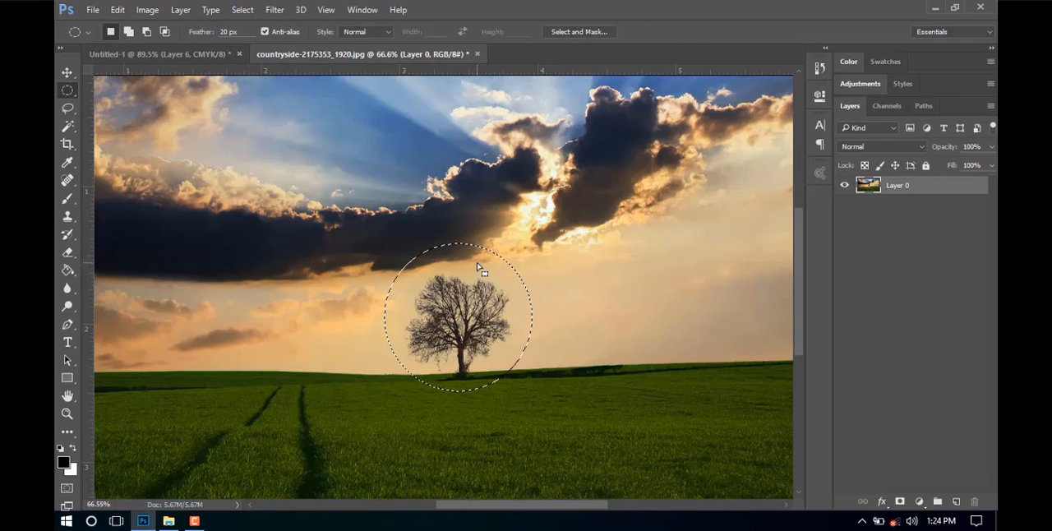
mouse_move(465, 301)
mouse_down()
mouse_move(437, 289)
mouse_move(470, 315)
mouse_up()
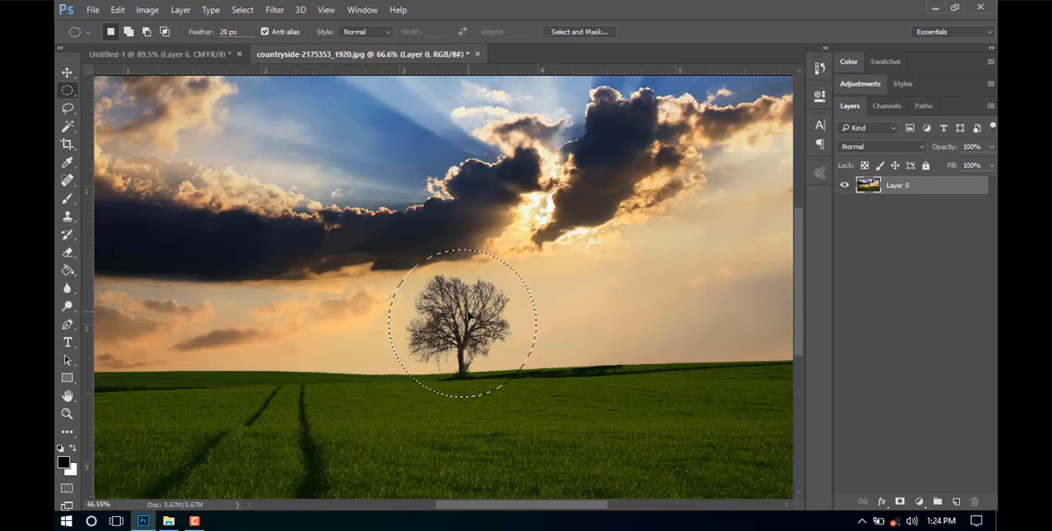
key(ctrl+d)
Draw a smaller circular selection around the tree, reposition it to surround the tree, and deselect it.
drag(400, 262, 535, 391)
drag(492, 340, 479, 333)
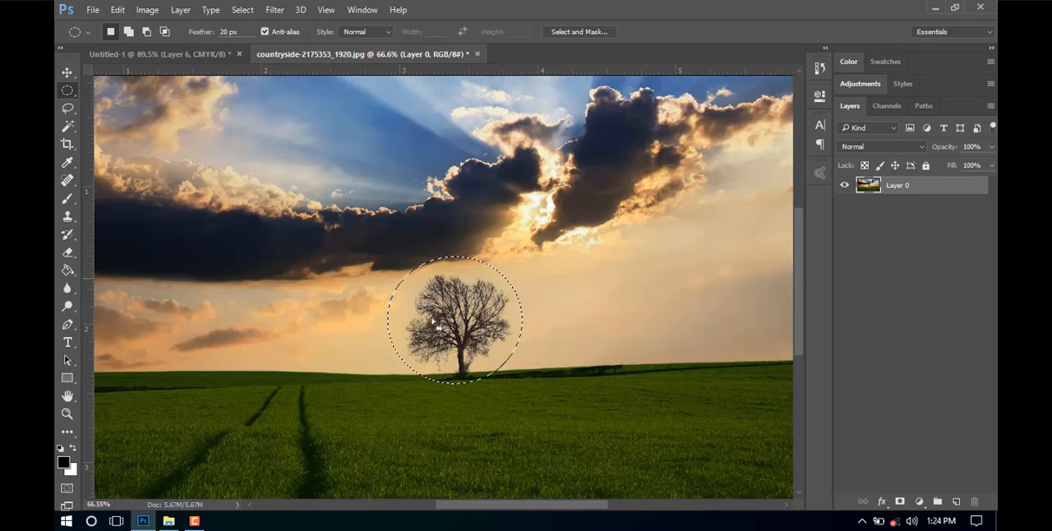
drag(458, 285, 461, 287)
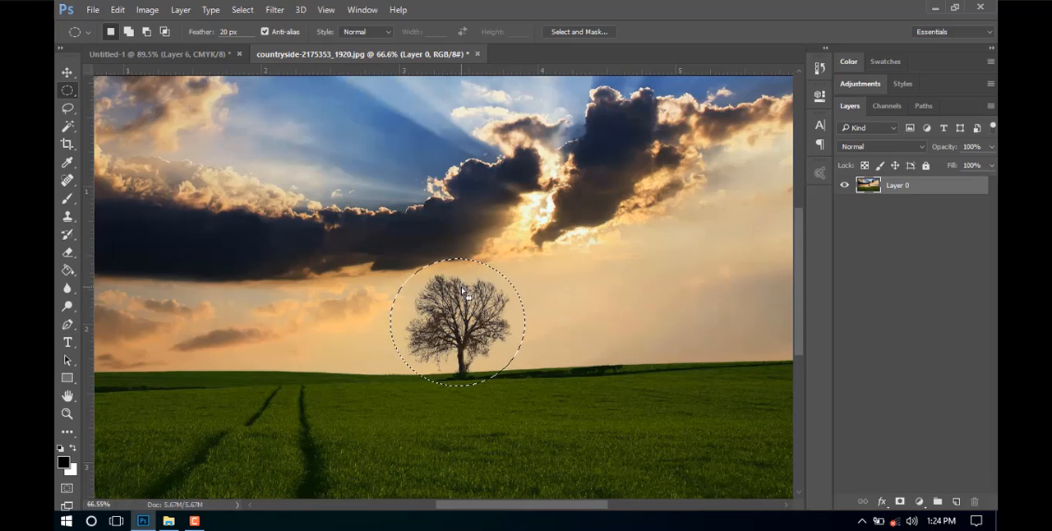
key(ctrl+d)
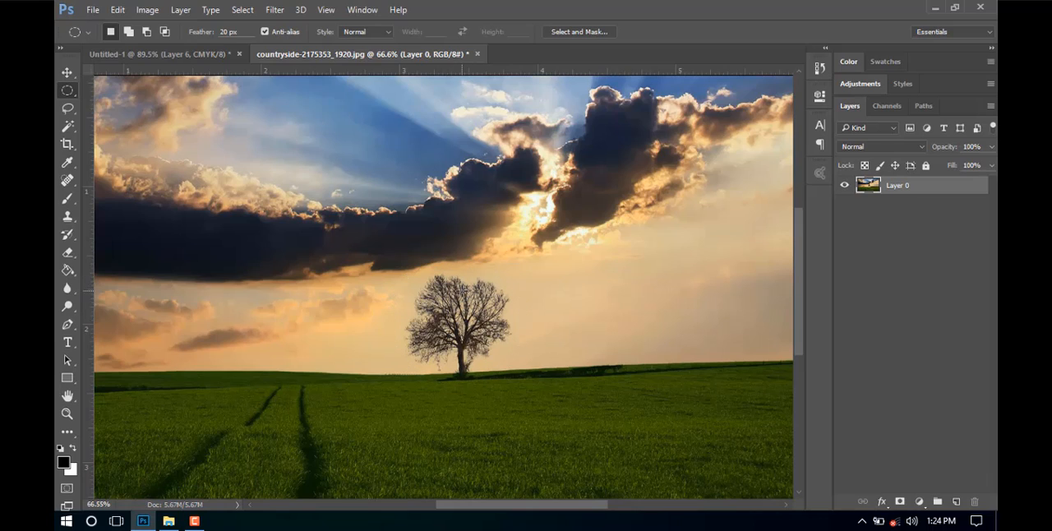